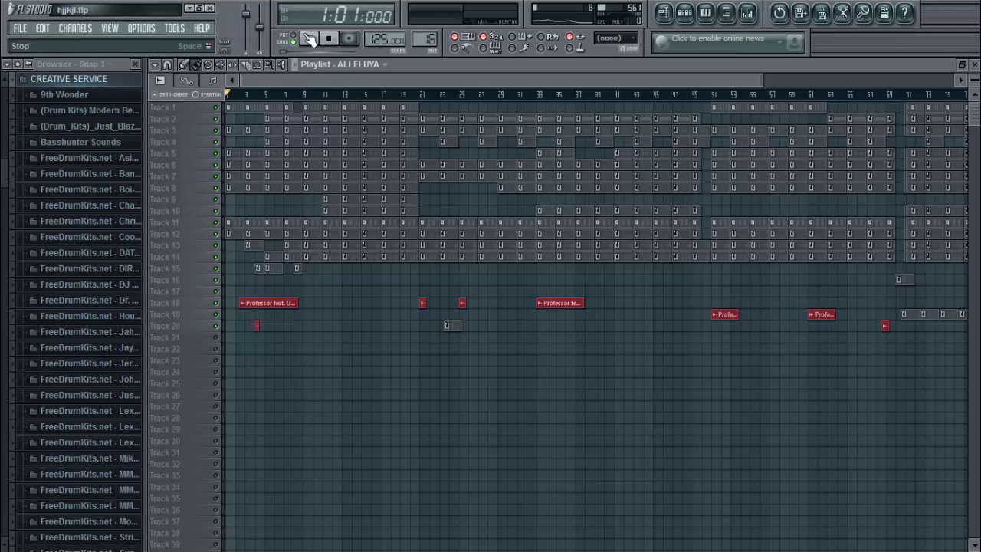
- Play the song arrangement from the beginning
left_click(309, 39)
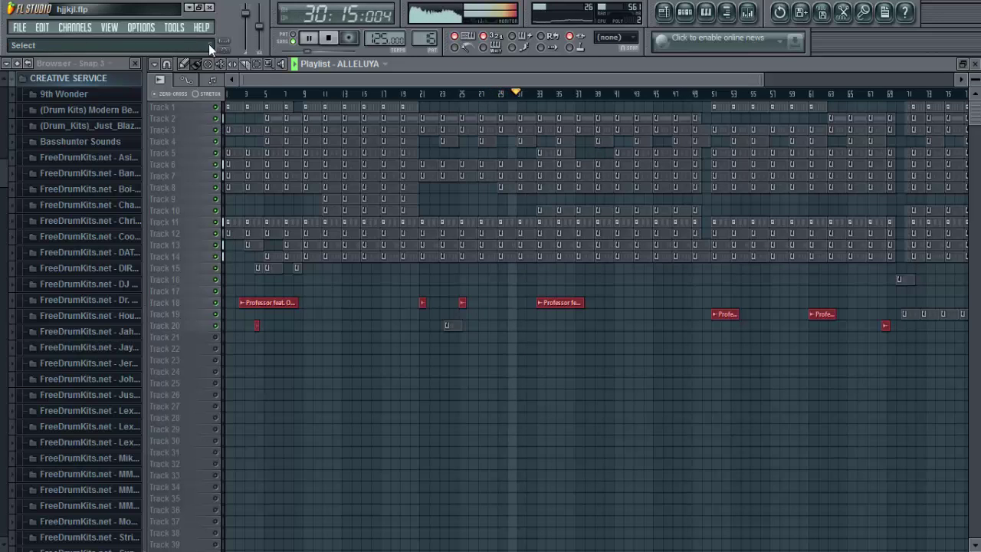
- Switch to the desktop and open the Só-Acapellas (Afro House) [Só-9dades] folder stored inside the All pages folder
left_click(194, 9)
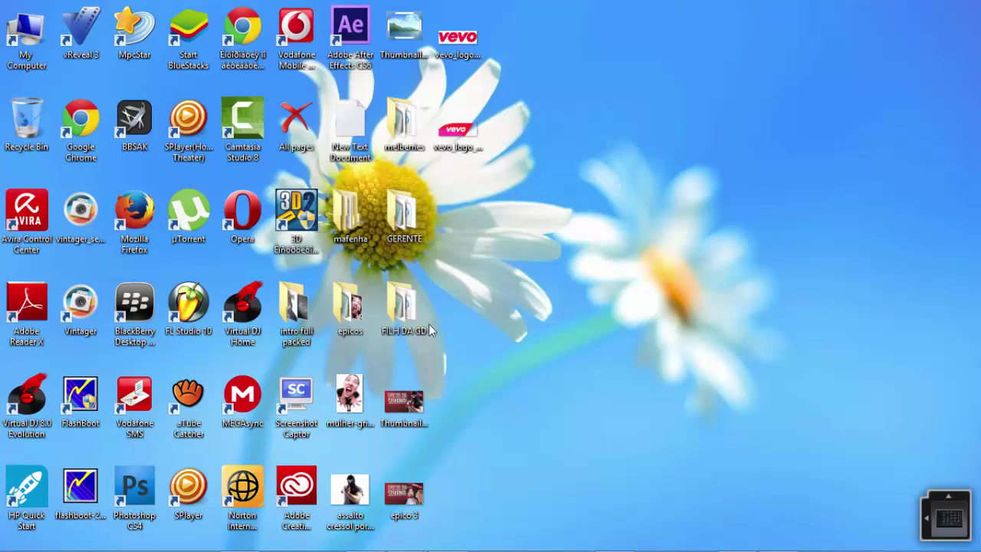
double_click(289, 147)
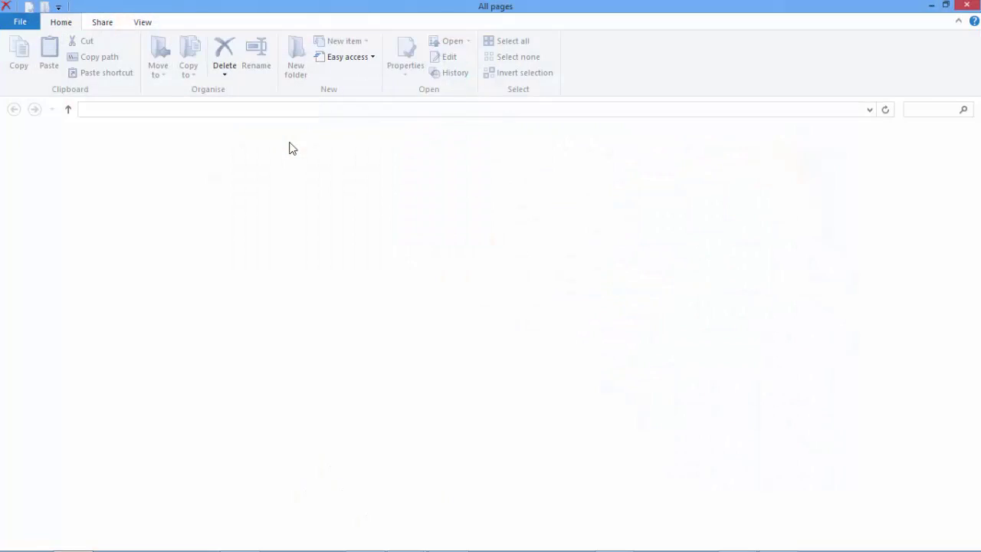
scroll(725, 317, "down", 5)
left_click(149, 164)
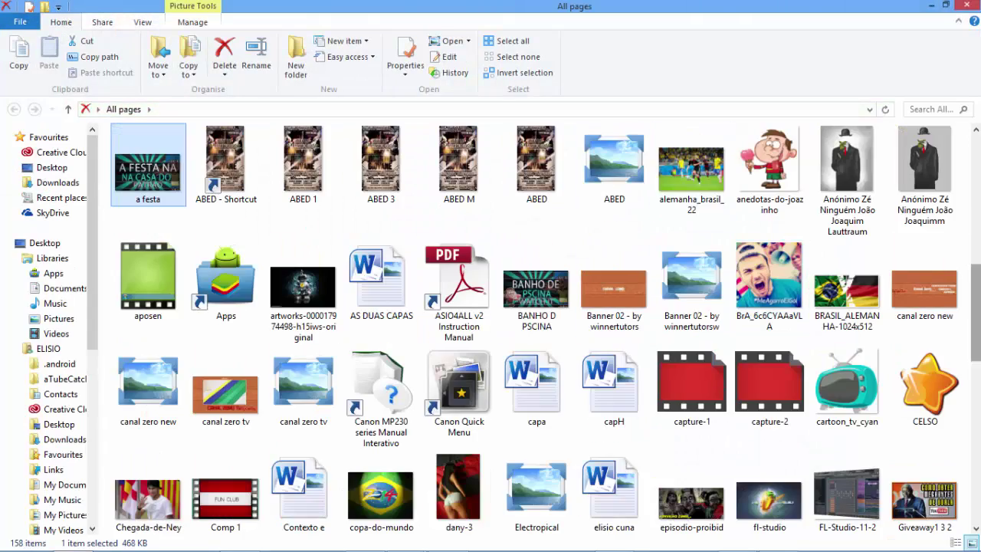
scroll(344, 281, "up", 5)
double_click(613, 387)
double_click(142, 176)
double_click(328, 5)
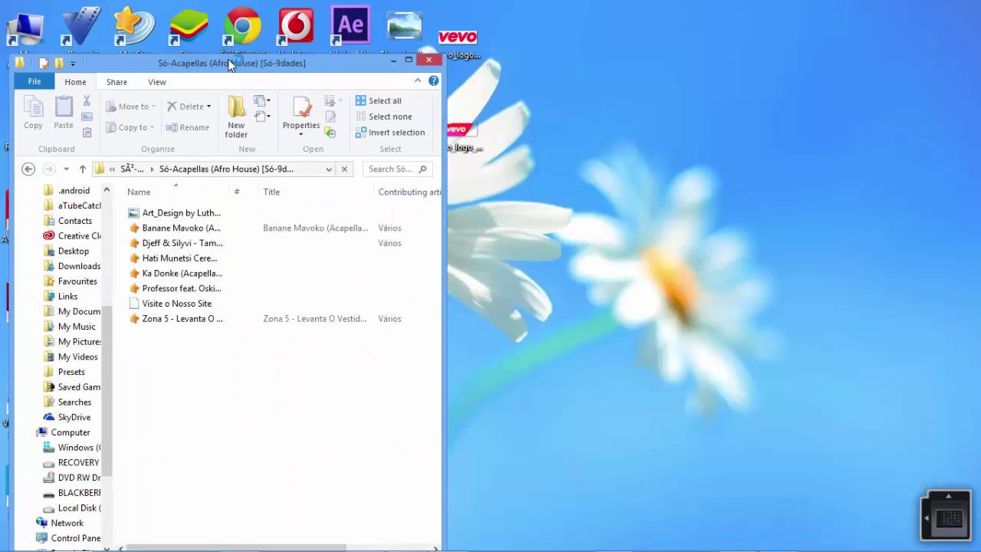
- Copy the Professor feat. Oskido acapella file to the desktop and return to the FL Studio project
right_click(186, 288)
left_click(222, 467)
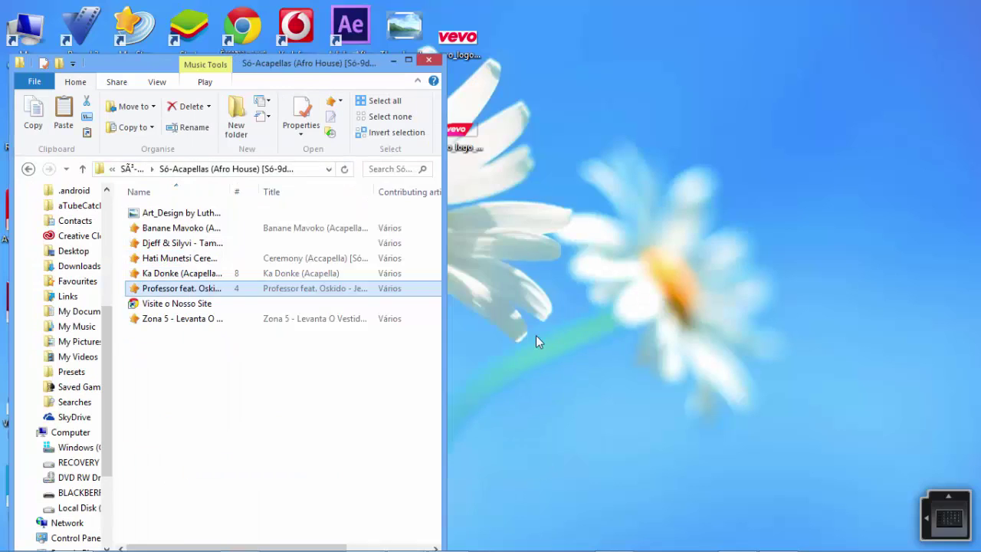
left_click(536, 334)
key("ctrl+v")
left_click(428, 59)
left_click(416, 538)
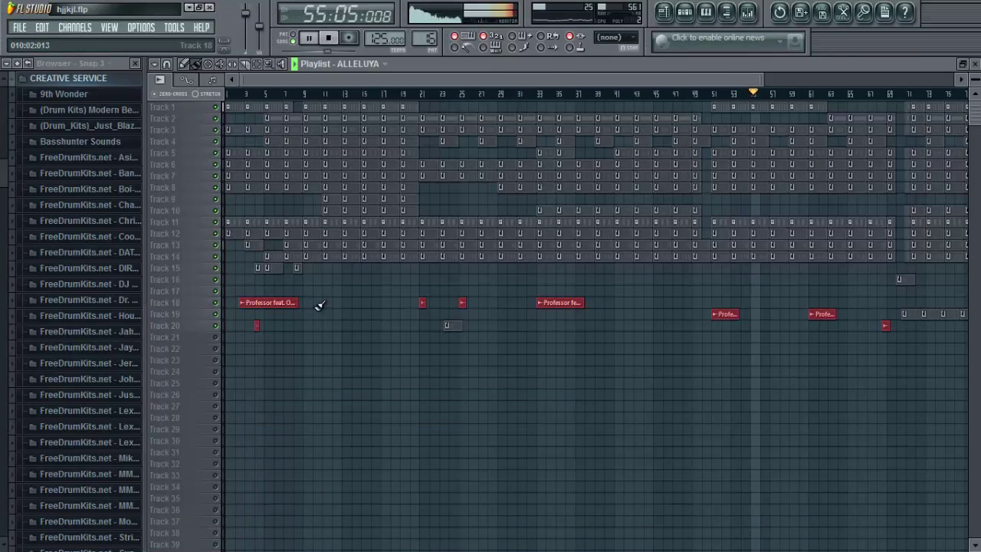
- Check the Professor feat. Oskido audio clip's channel settings and briefly play the arrangement
left_click(543, 298)
key("F6")
left_click(381, 103)
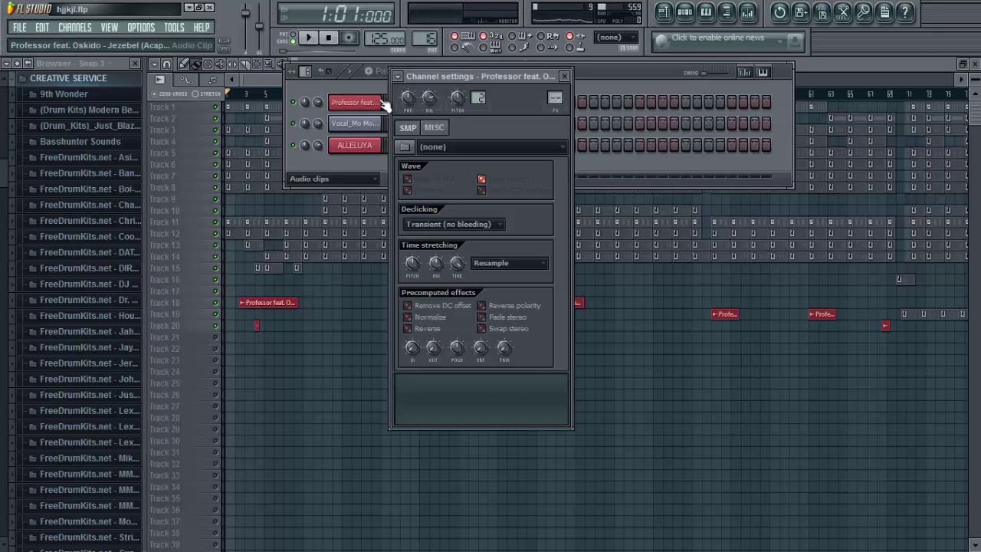
left_click(380, 102)
left_click(380, 103)
left_click(259, 75)
key("space")
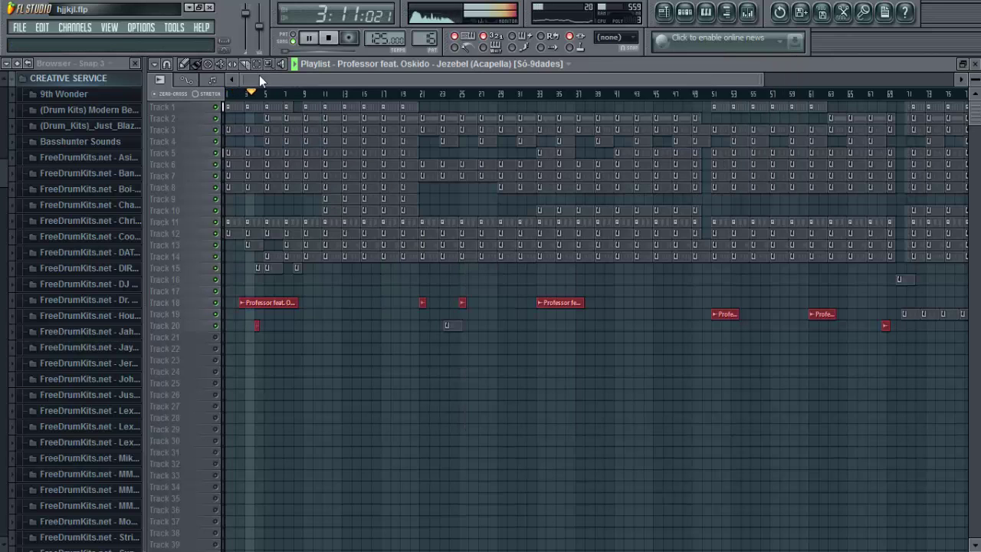
key("space")
- Reload the hjjkjl.flp project twice, accepting the content library search for missing files the first time and dismissing it the second
left_click(19, 27)
left_click(37, 177)
left_click(490, 320)
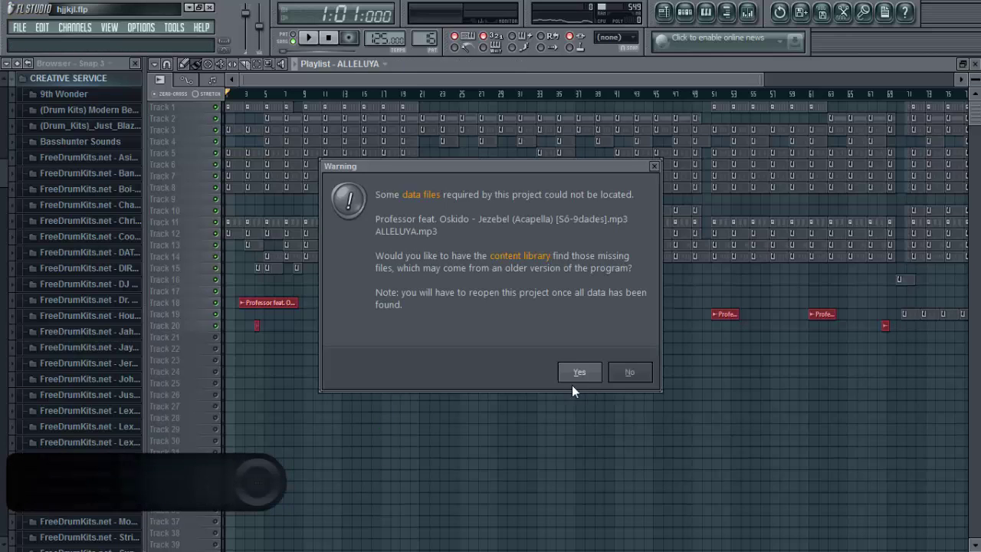
left_click(573, 373)
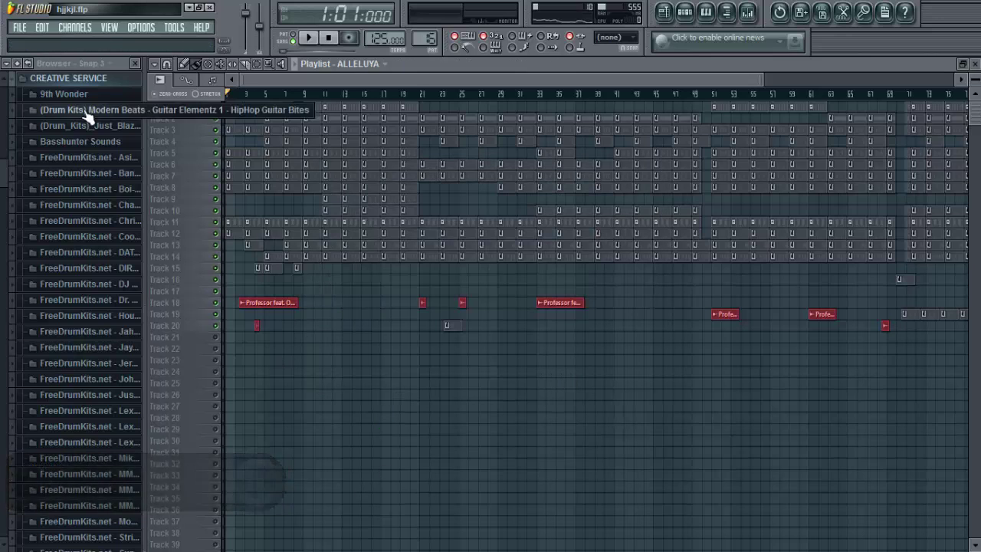
left_click(19, 27)
left_click(50, 169)
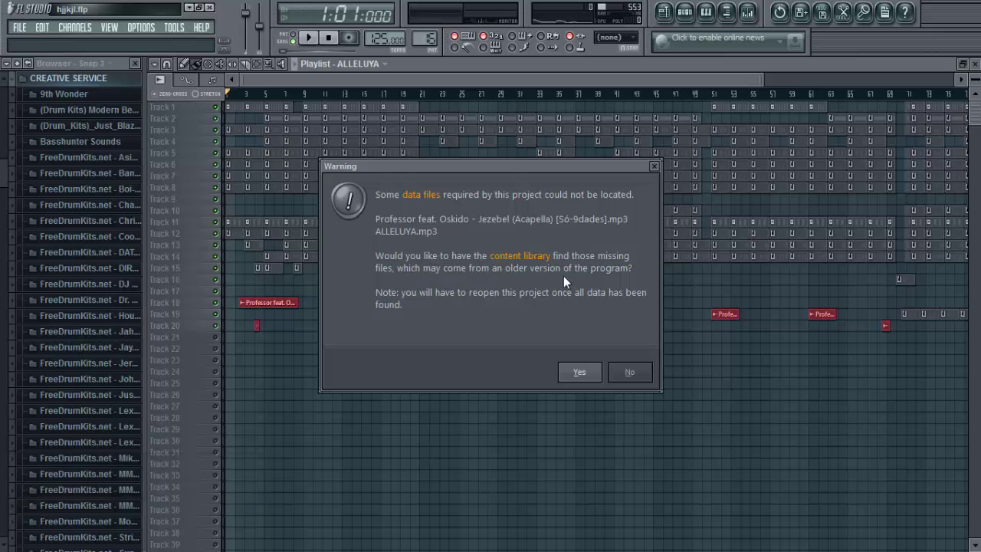
key("Escape")
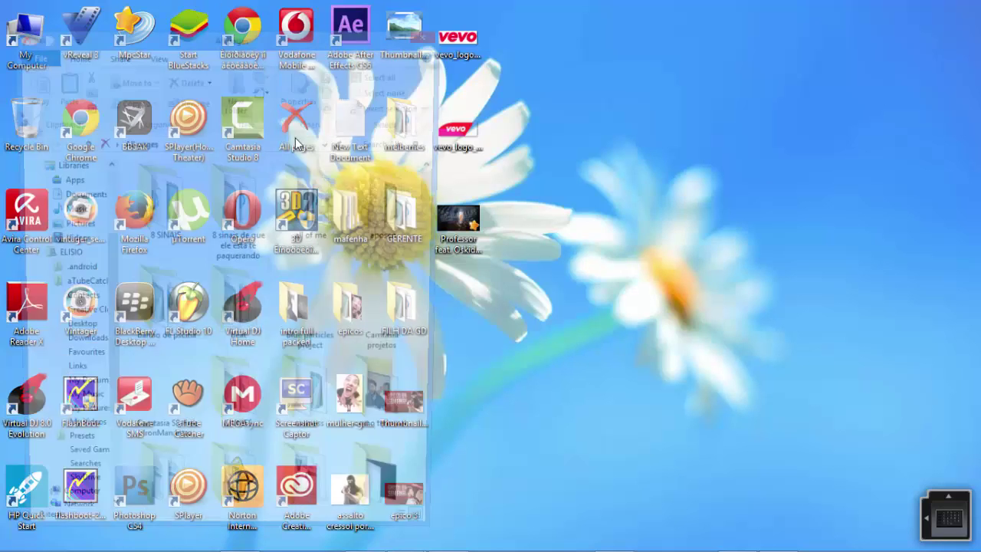
- Copy the Só-Acapellas (Afro House) folder and the other All pages items to the desktop
scroll(284, 183, "down", 10)
left_click(193, 328)
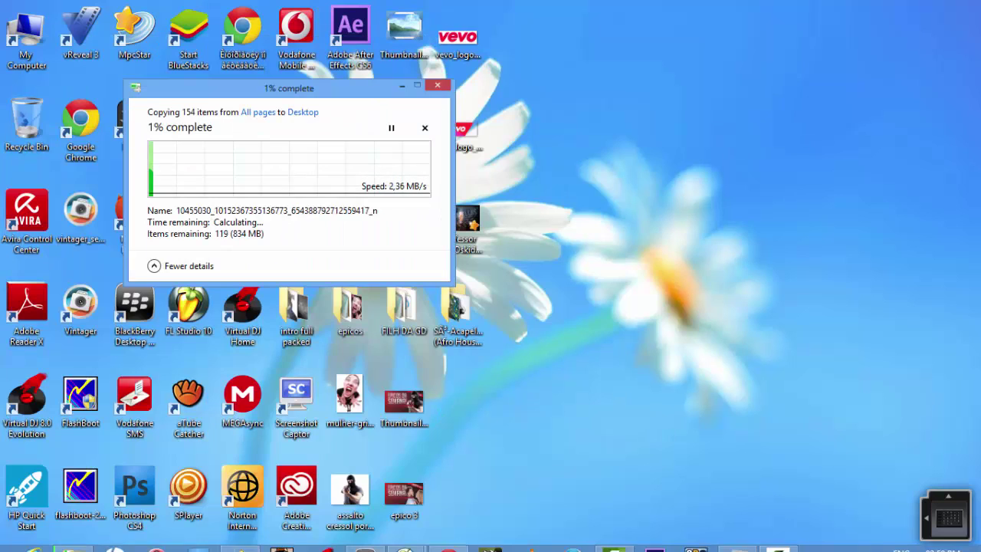
mouse_move(455, 543)
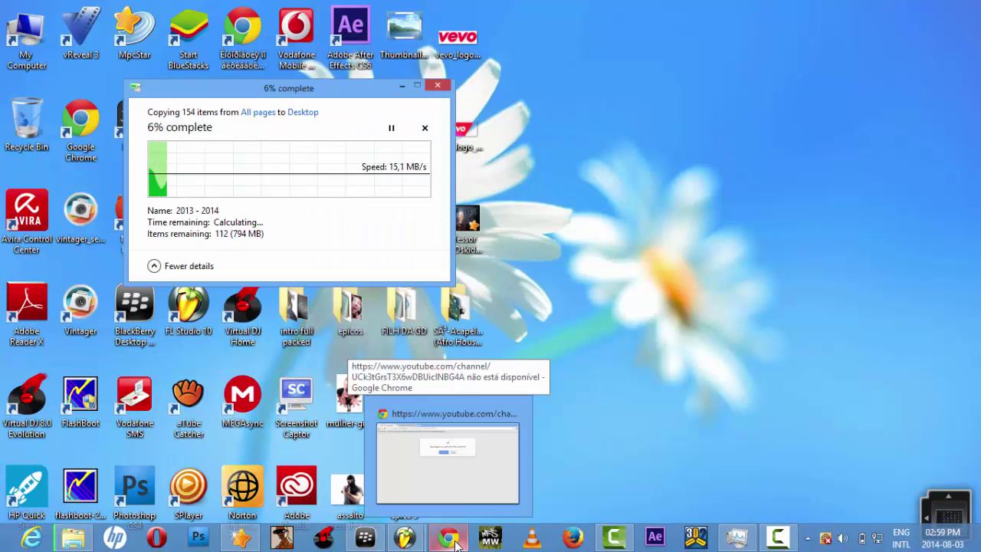
left_click(777, 537)
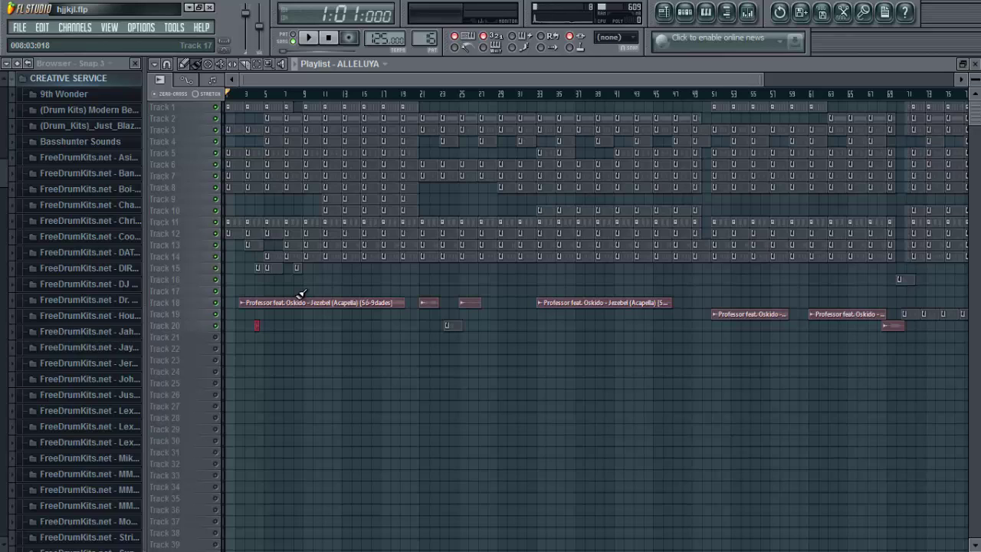
- Play the arrangement with its acapella clips, review the whole song in the playlist, and stop playback
key("space")
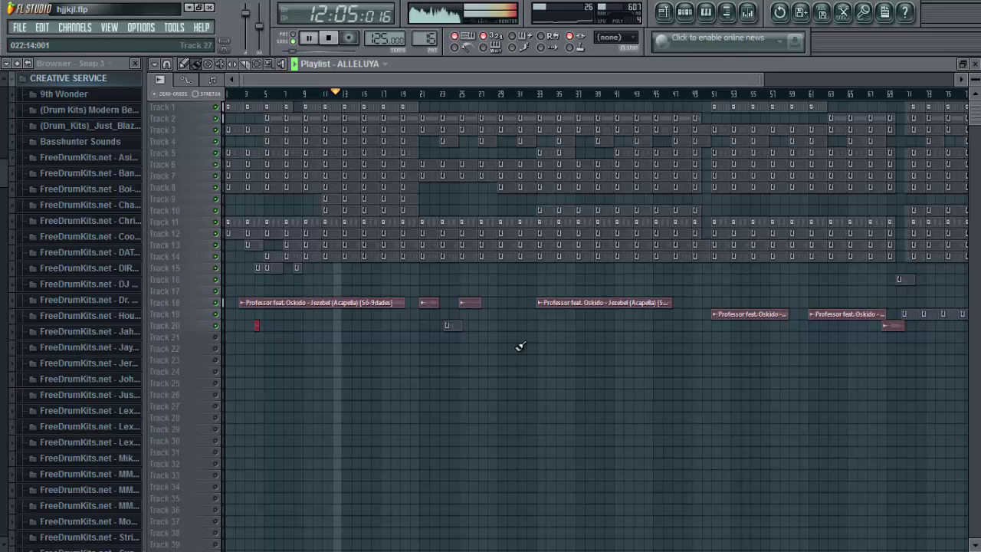
left_click(766, 81)
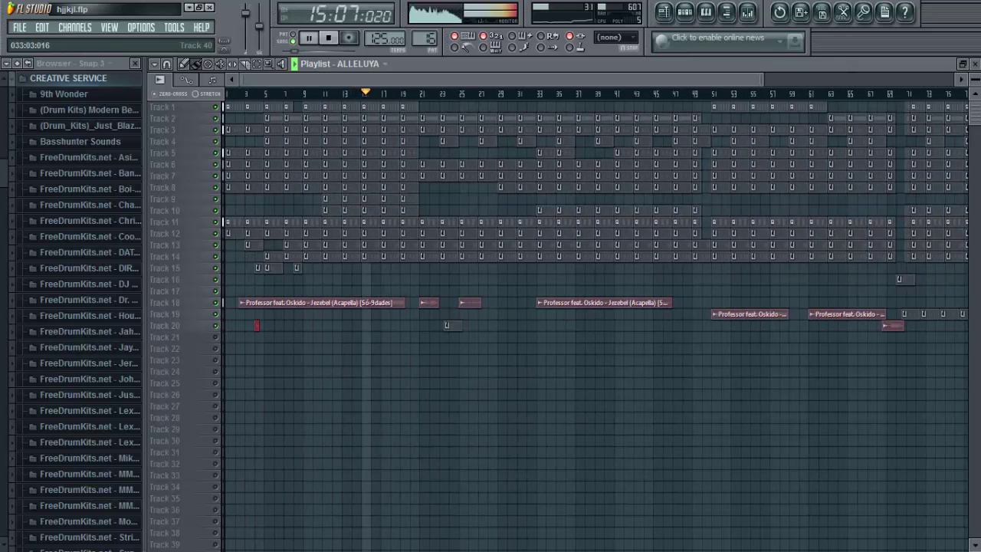
key("XF86MonBrightnessUp")
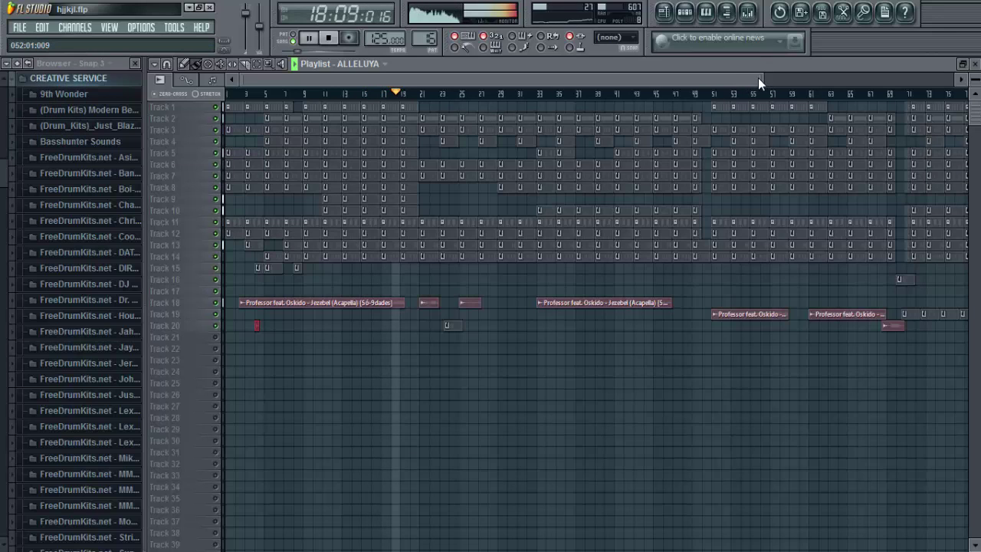
left_click_drag(759, 78, 848, 79)
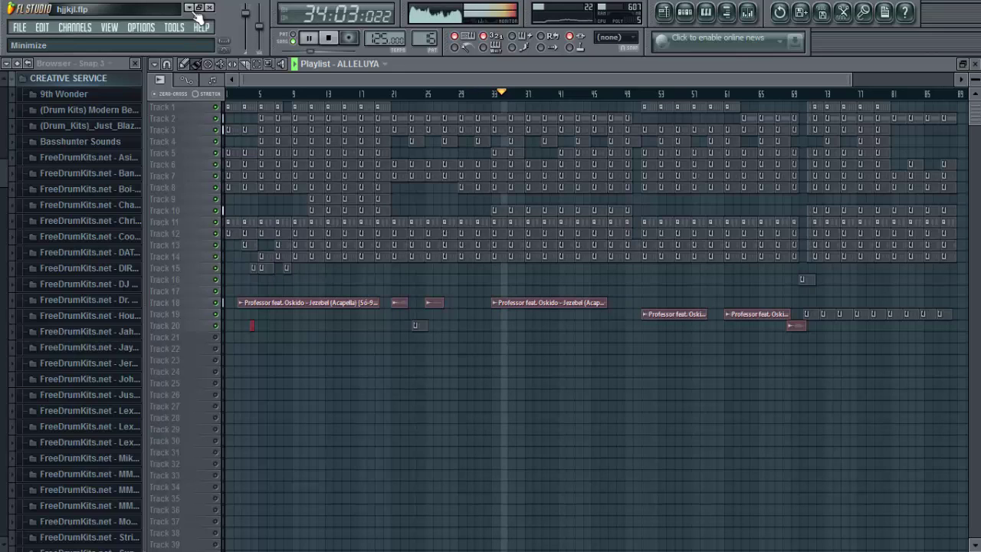
key("space")
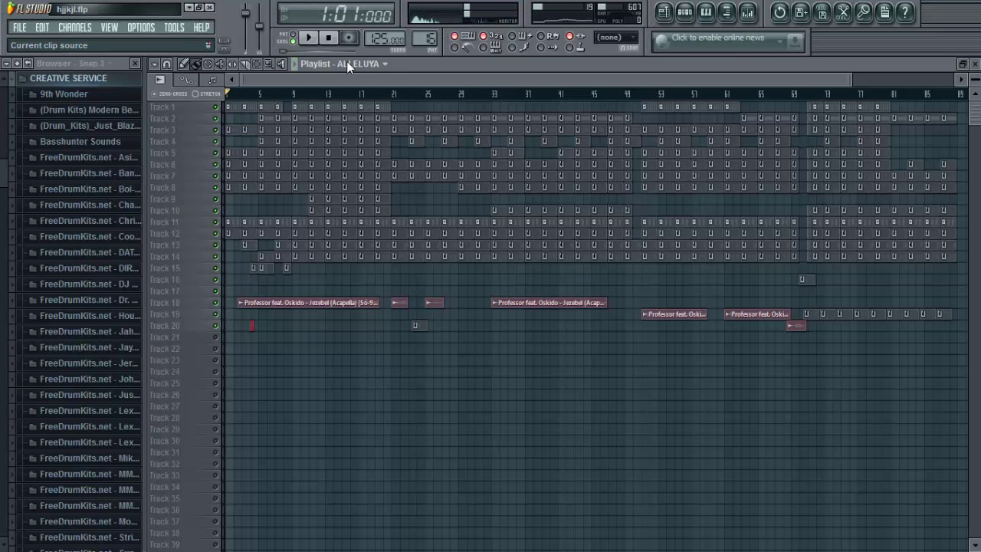
- Enlarge the playlist tracks around the acapella waveforms on Track 18 and place the playhead at bar 3
left_click_drag(851, 80, 501, 130)
scroll(456, 165, "up", 1)
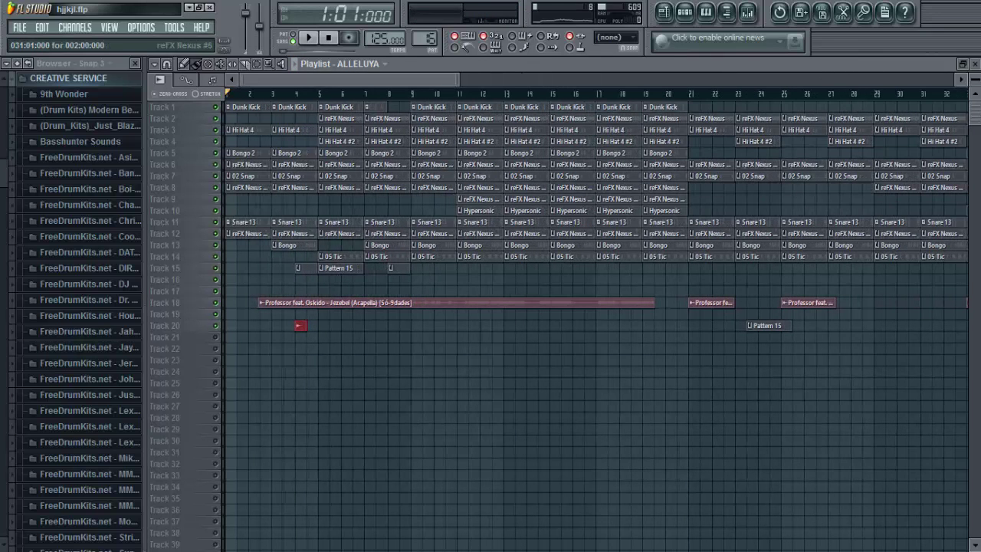
scroll(42, 55, "up", 3)
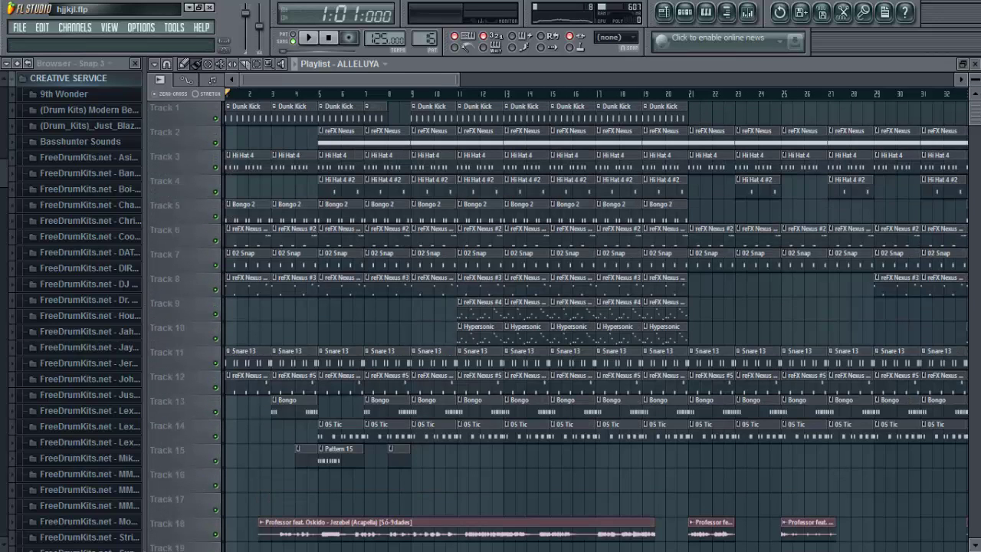
scroll(974, 113, "down", 1)
left_click_drag(975, 113, 978, 164)
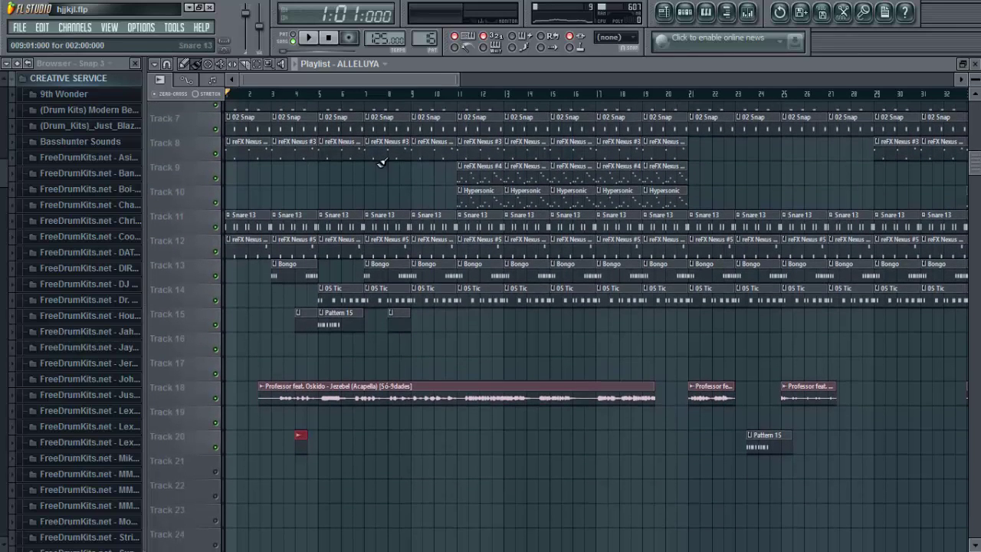
left_click(271, 98)
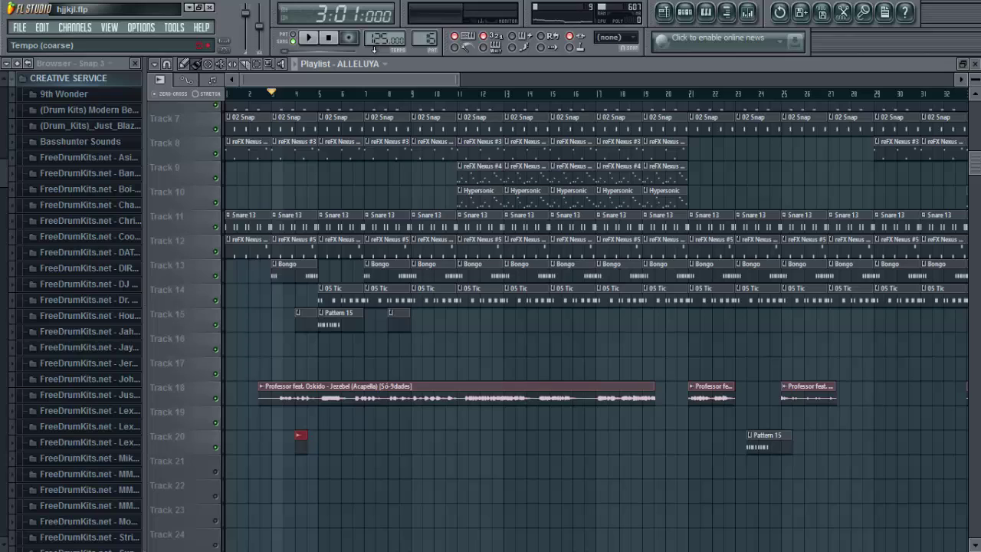
- Delete the first Professor feat. Oskido clip on Track 18 and undo the deletion
right_click(334, 393)
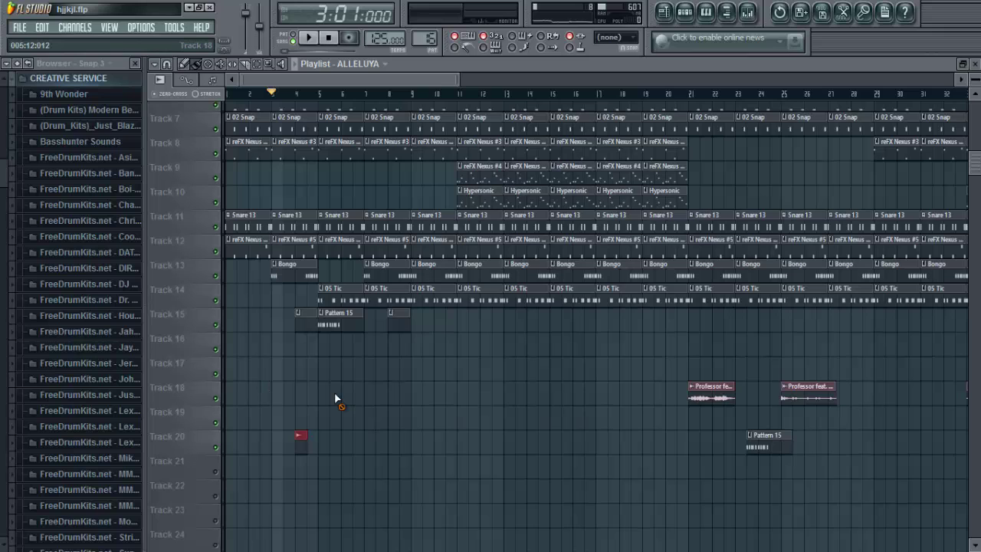
key("ctrl+z")
- Examine the time stretching length options in the first Track 18 acapella clip's channel settings, leaving them unchanged
double_click(334, 393)
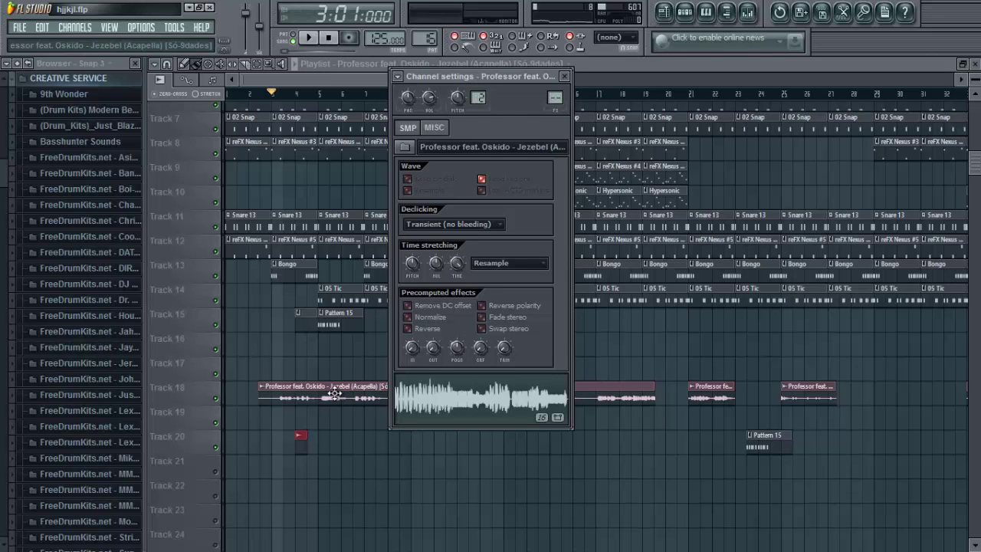
left_click(459, 257)
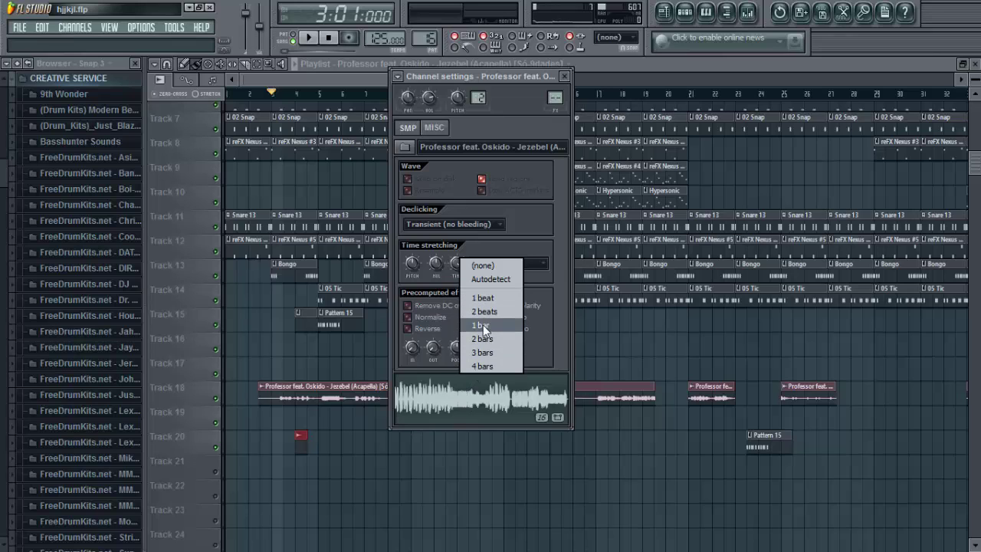
left_click(527, 237)
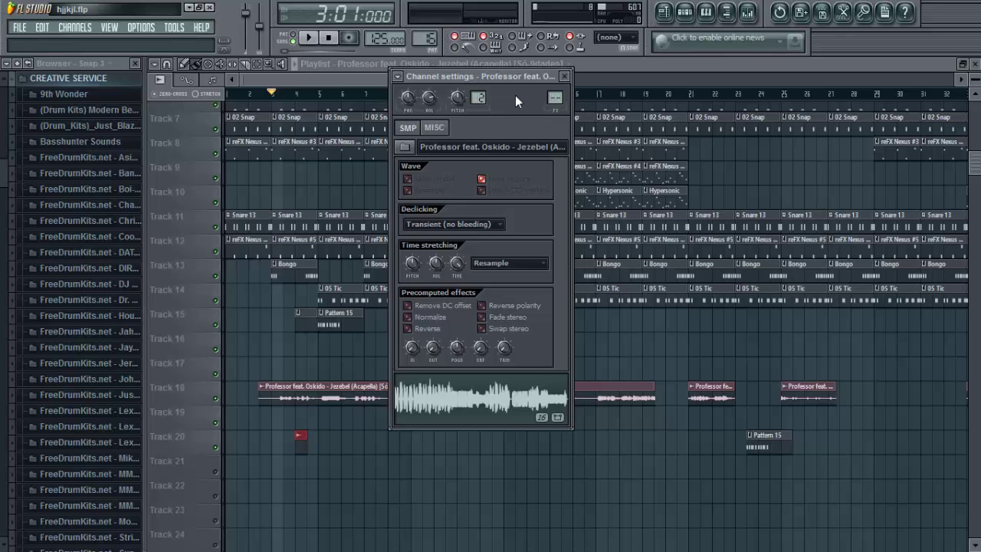
left_click(564, 76)
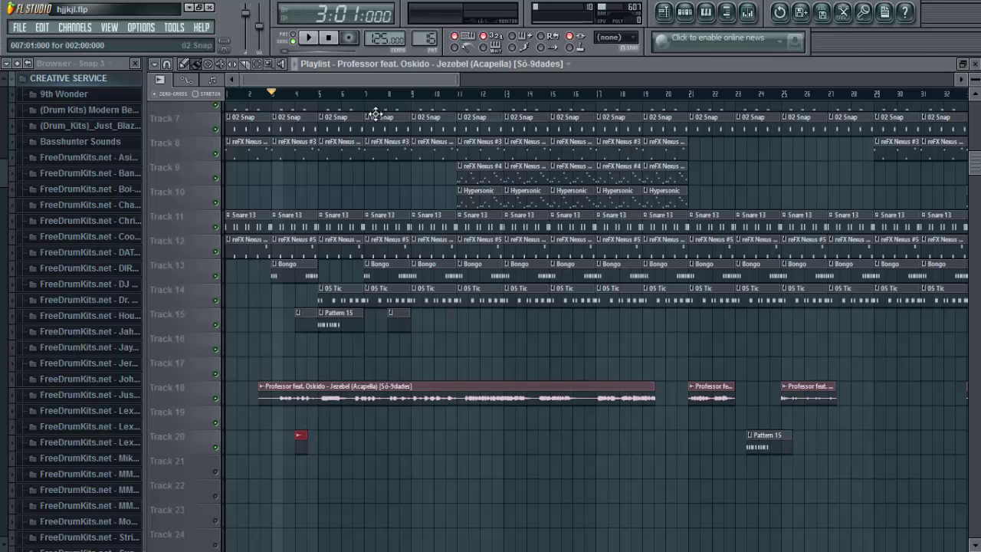
- Look at the copied acapella file and folder on the desktop and return to the playlist
left_click(190, 8)
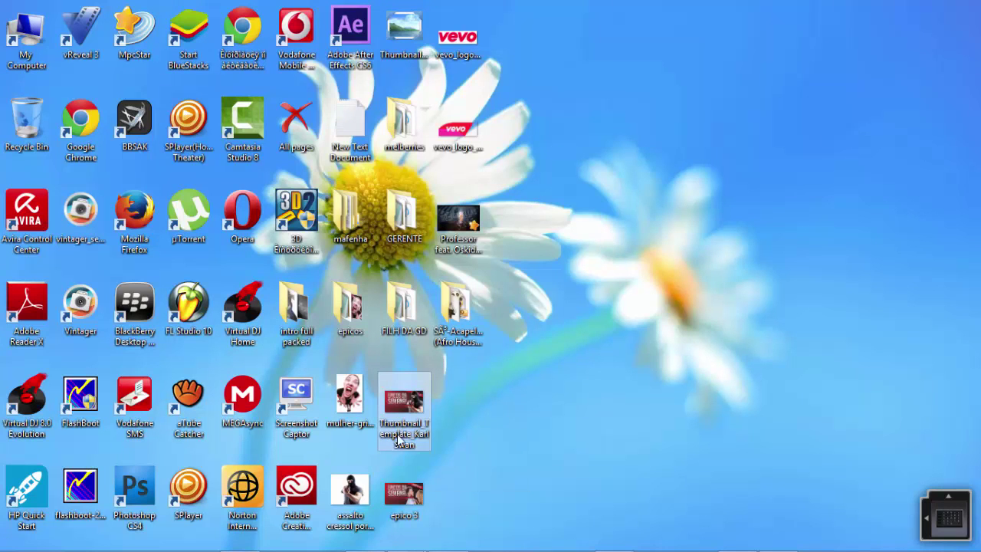
mouse_move(393, 541)
left_click_drag(393, 541, 291, 482)
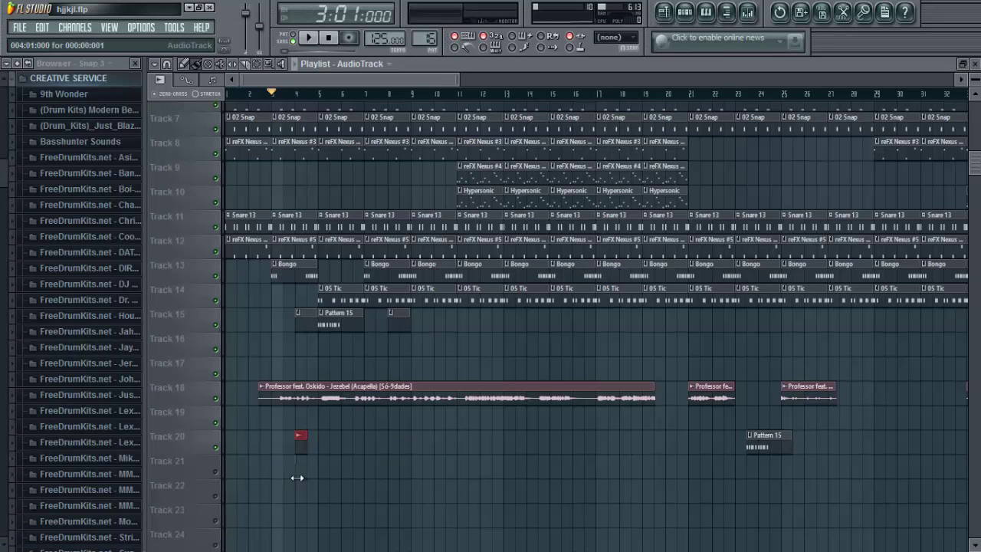
- Play the arrangement from bar 3 and review the full song's clips in the playlist
key("space")
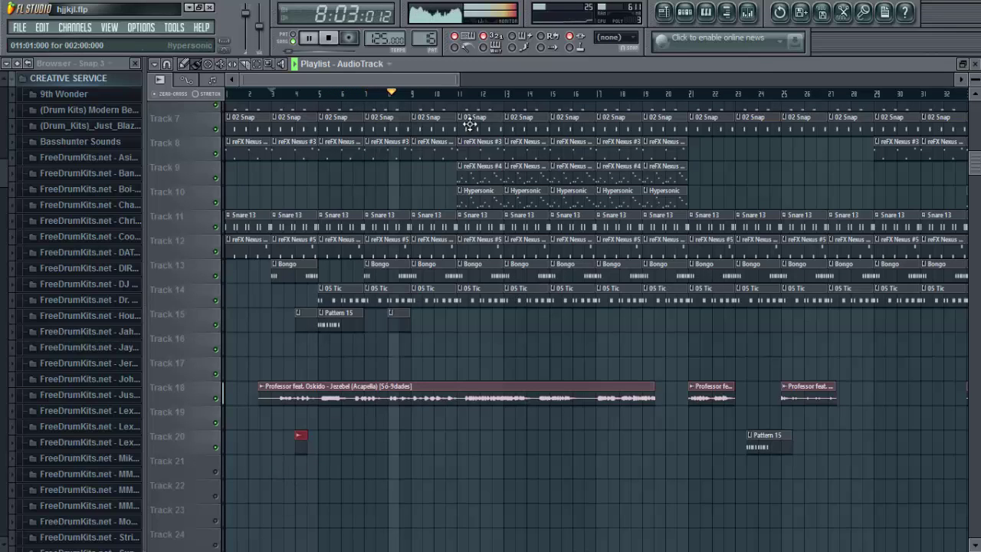
scroll(721, 97, "down", 4)
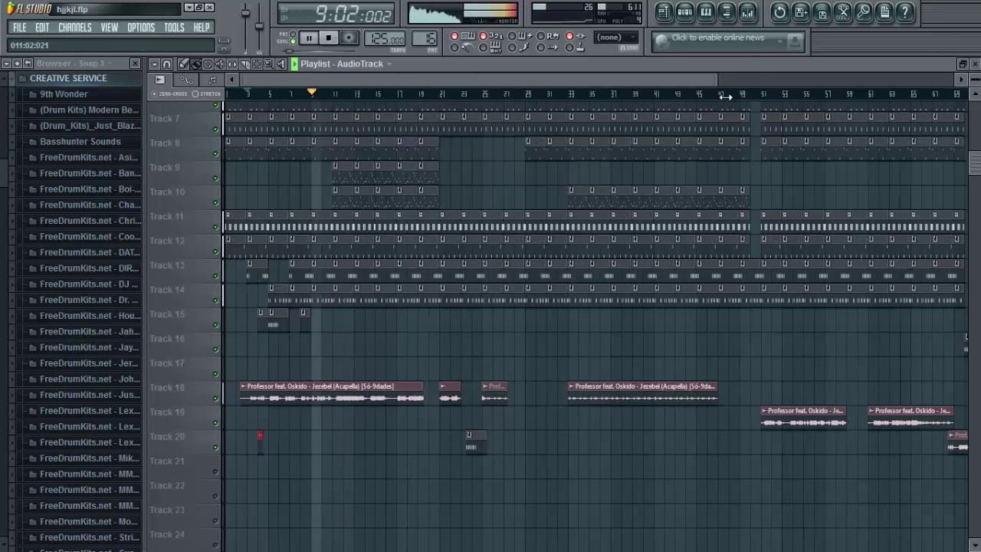
scroll(846, 75, "down", 3)
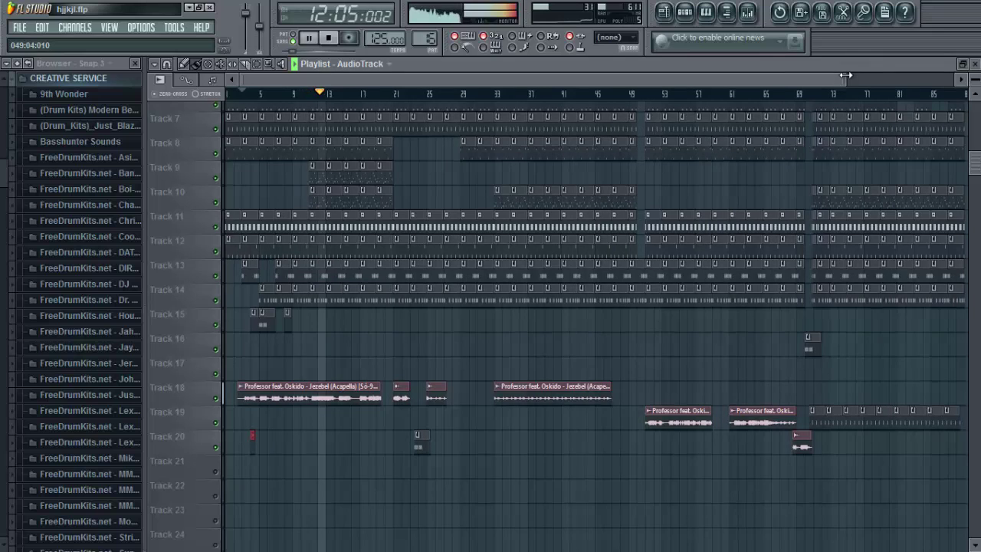
- Solo Track 18 to hear the acapella alone from bar 11, restore the other tracks and stop playback
right_click(216, 398)
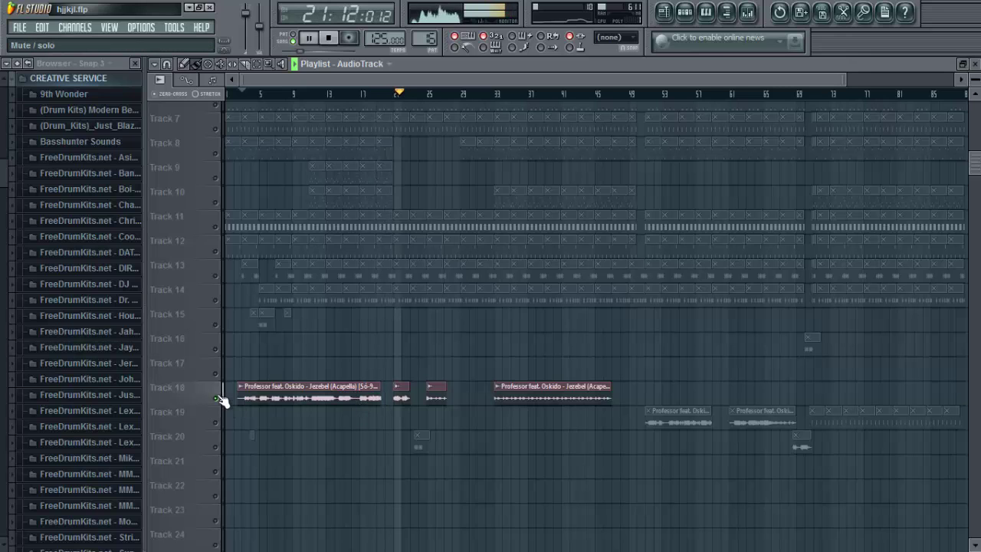
left_click(311, 96)
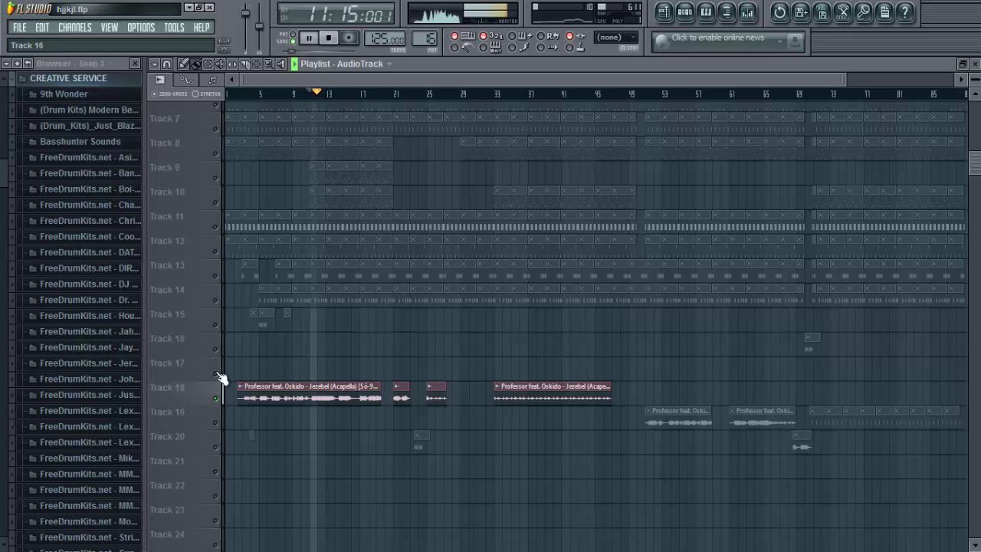
right_click(217, 398)
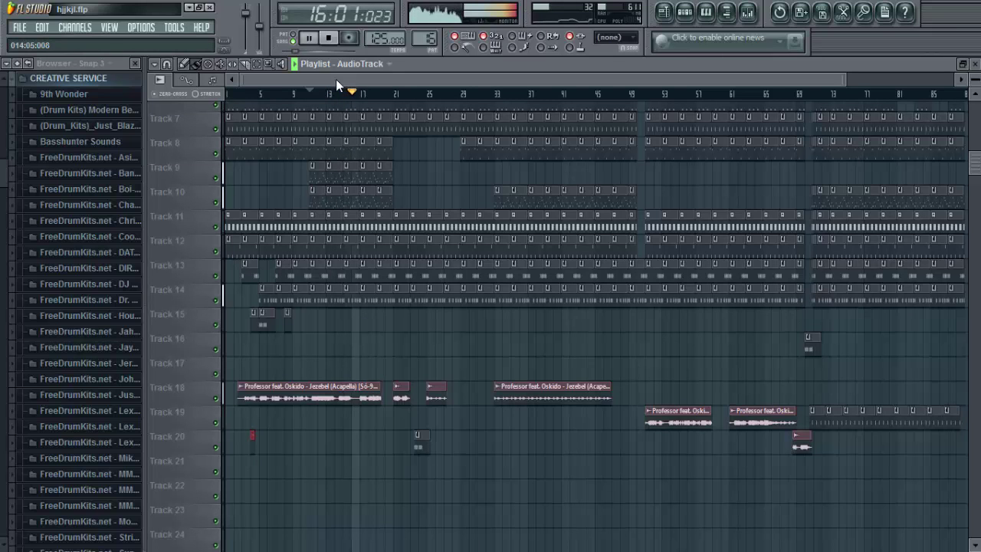
key("space")
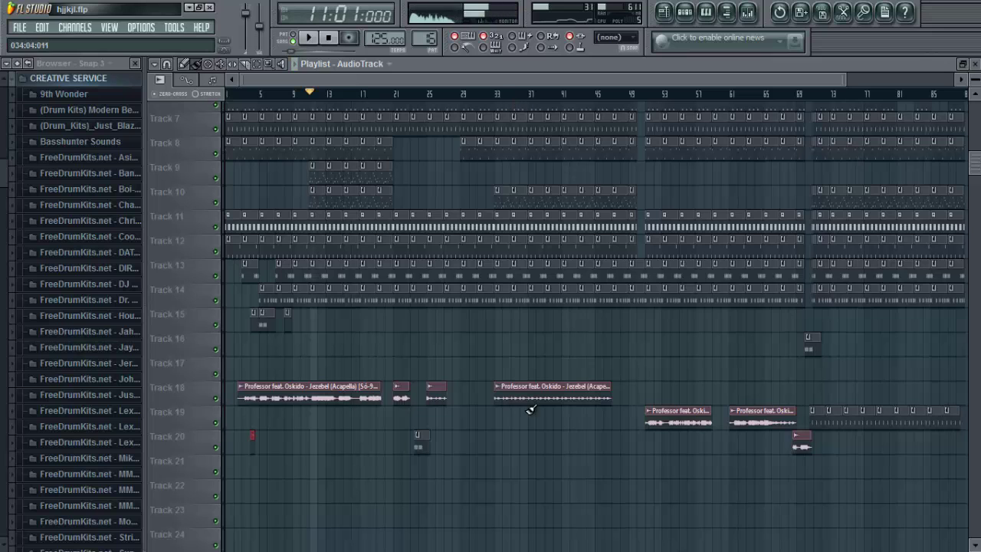
- Close the playlist, move the channel rack beside the browser and play the Dunk Kick pattern in pattern mode
left_click(679, 13)
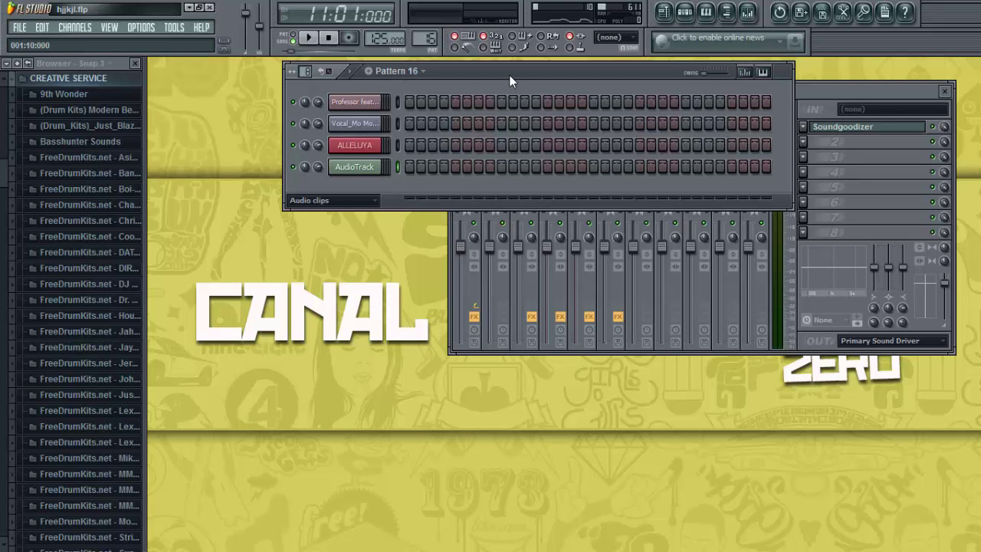
left_click_drag(508, 75, 376, 70)
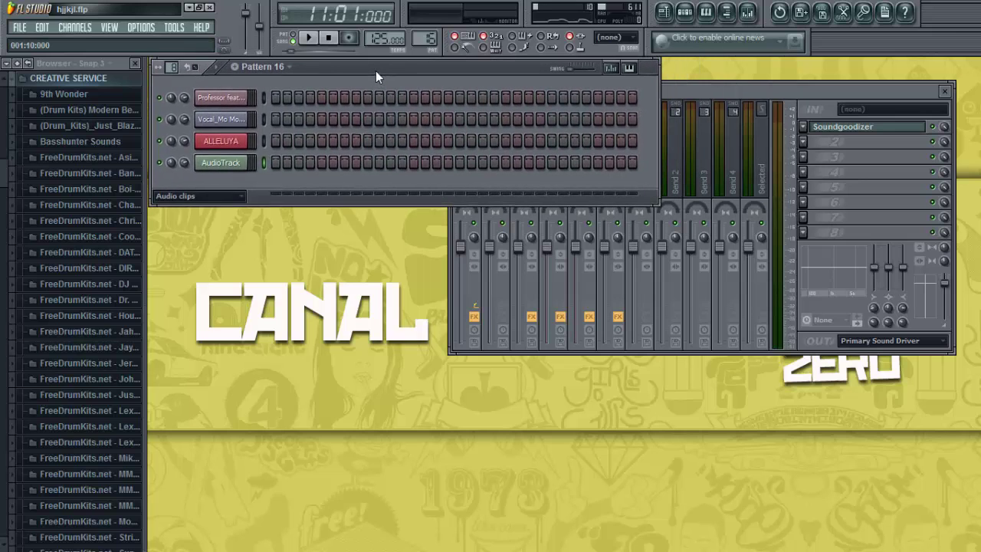
left_click(291, 68)
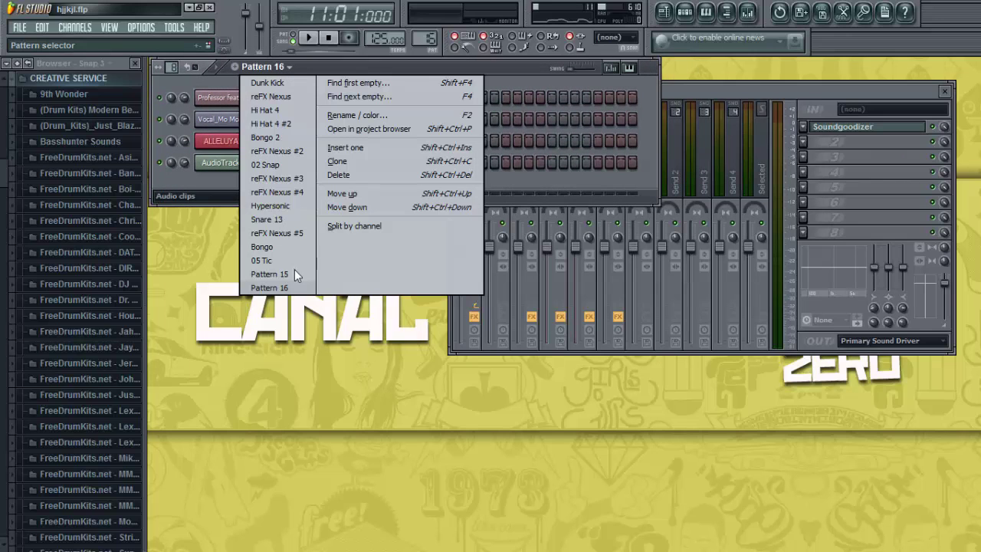
left_click(285, 85)
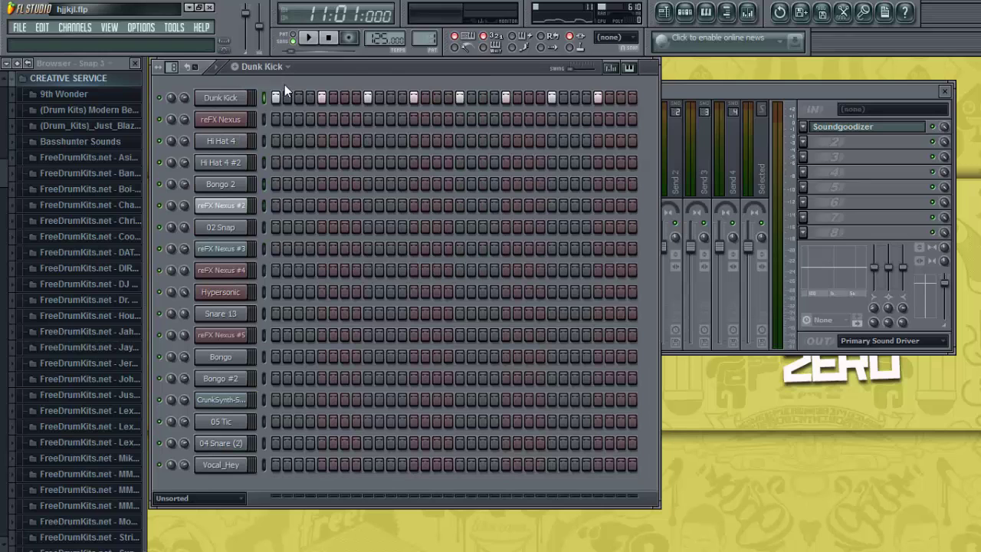
key("space")
left_click(247, 67)
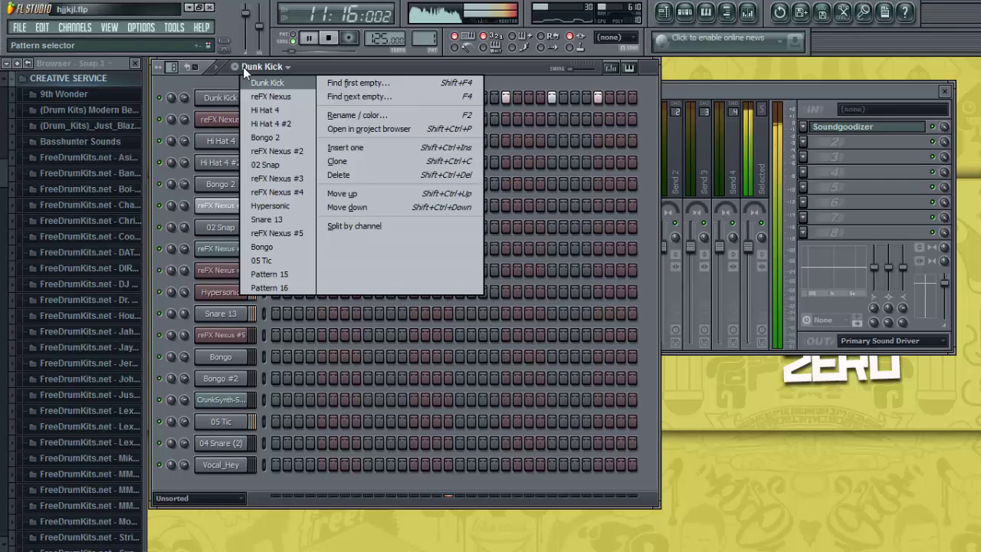
left_click(482, 67)
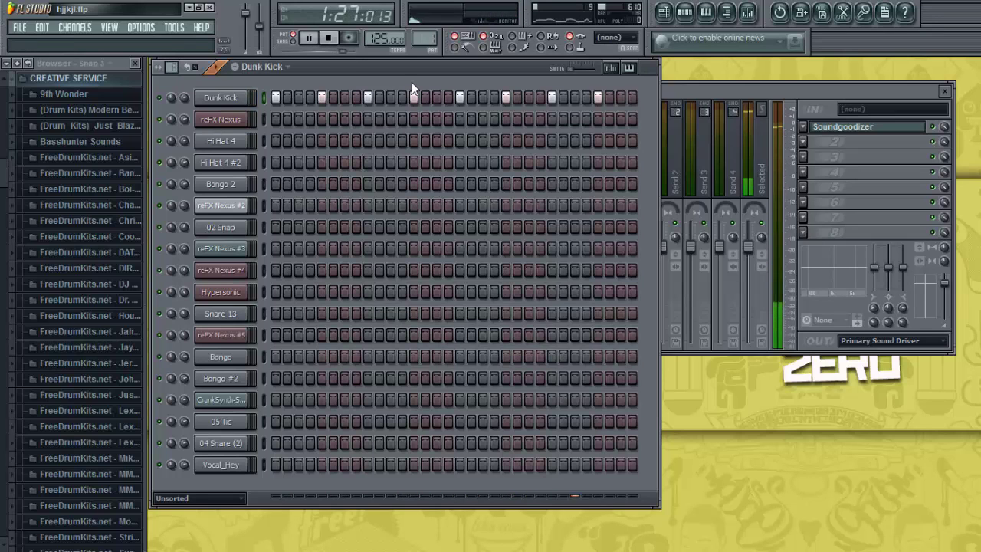
- Audition the reFX Nexus, Hi Hat 4 and Hi Hat 4 #2 patterns one after another
left_click(265, 68)
left_click(270, 96)
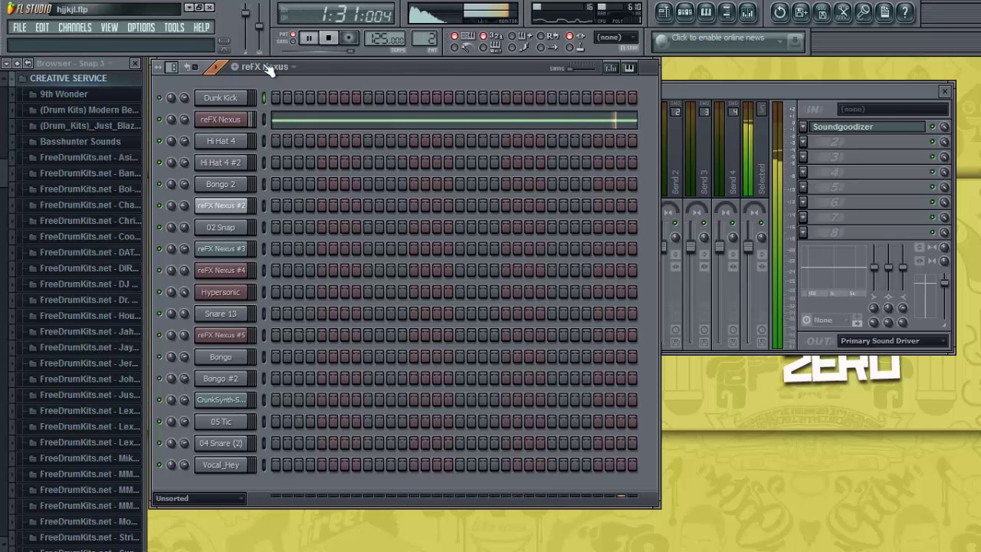
left_click(262, 65)
left_click(271, 112)
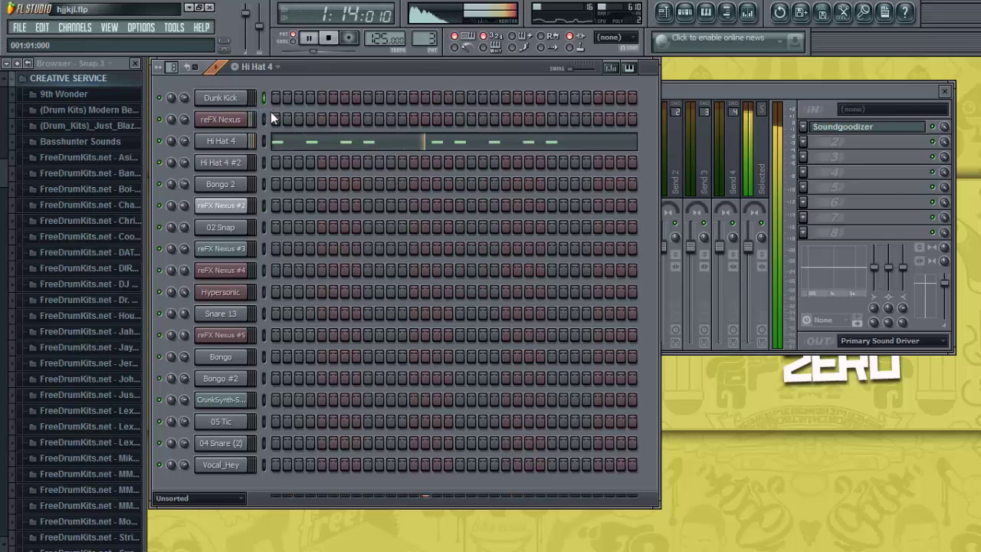
left_click(280, 73)
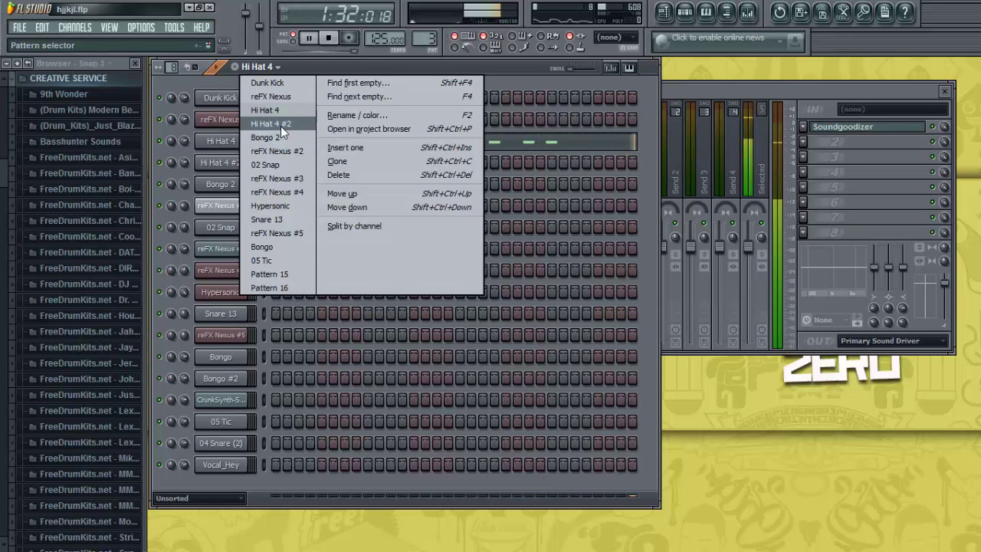
left_click(281, 125)
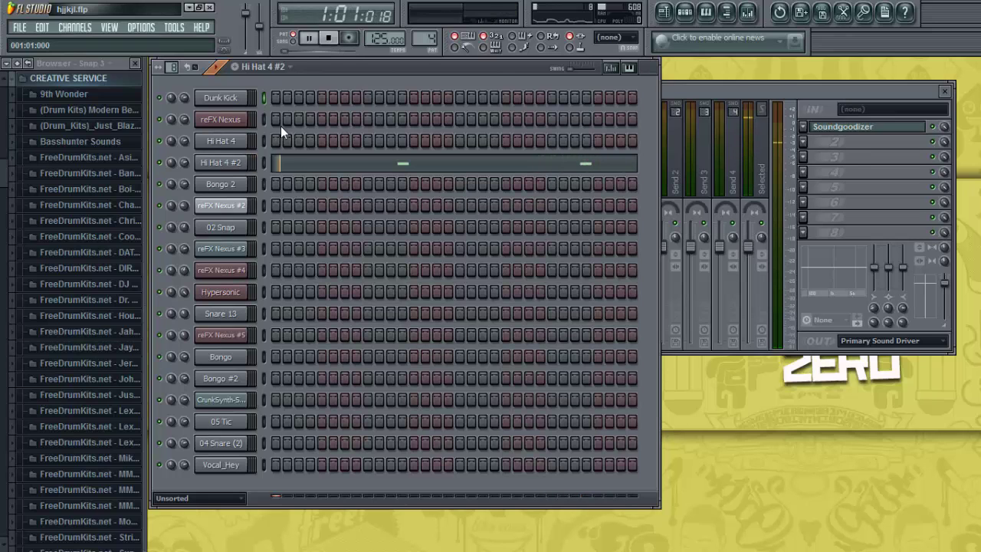
- Audition the Bongo 2, reFX Nexus #2 and 02 Snap patterns in turn
left_click(279, 71)
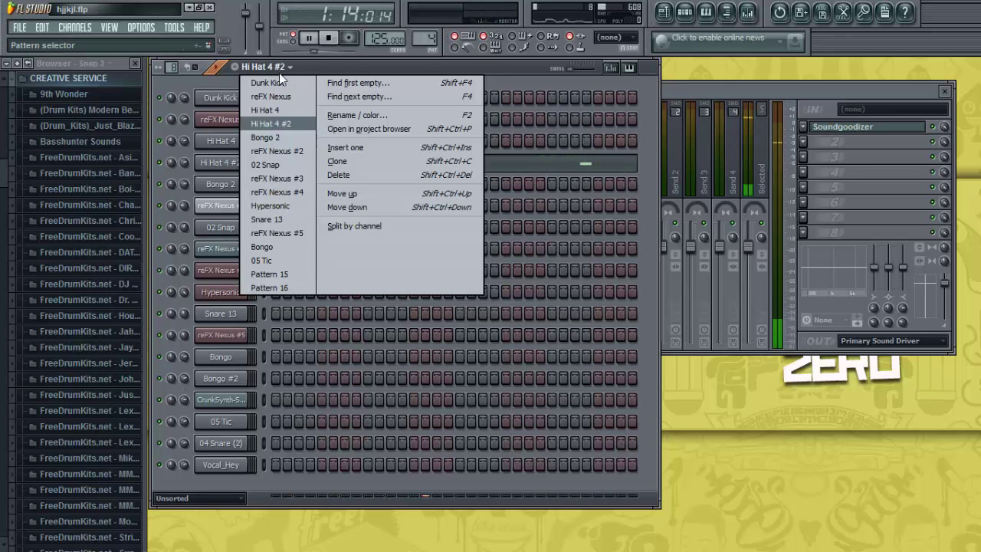
left_click(286, 133)
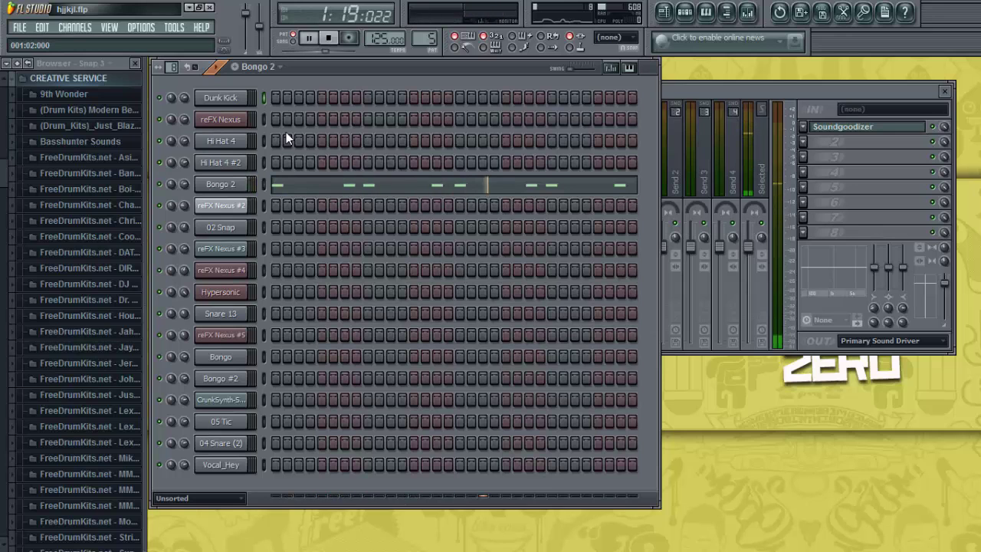
left_click(277, 67)
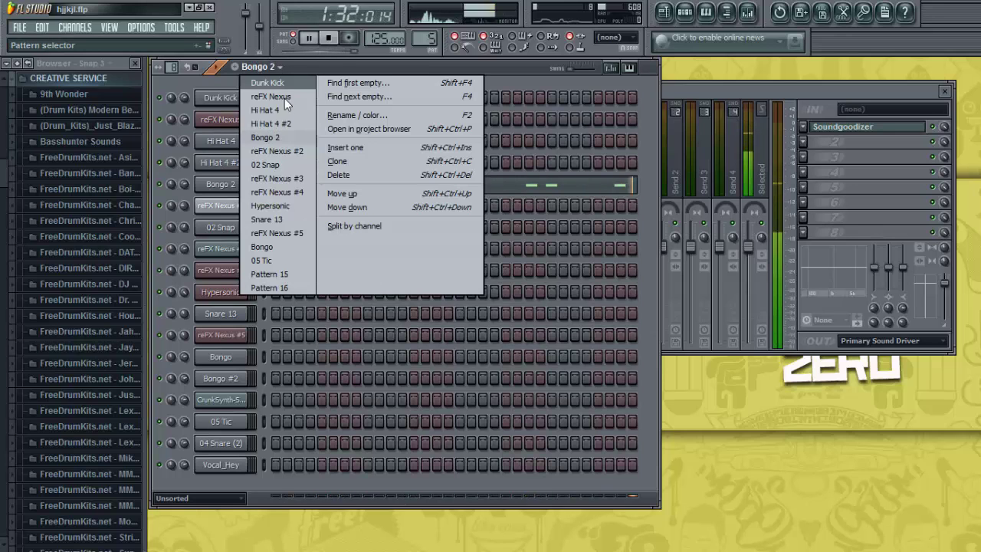
left_click(290, 151)
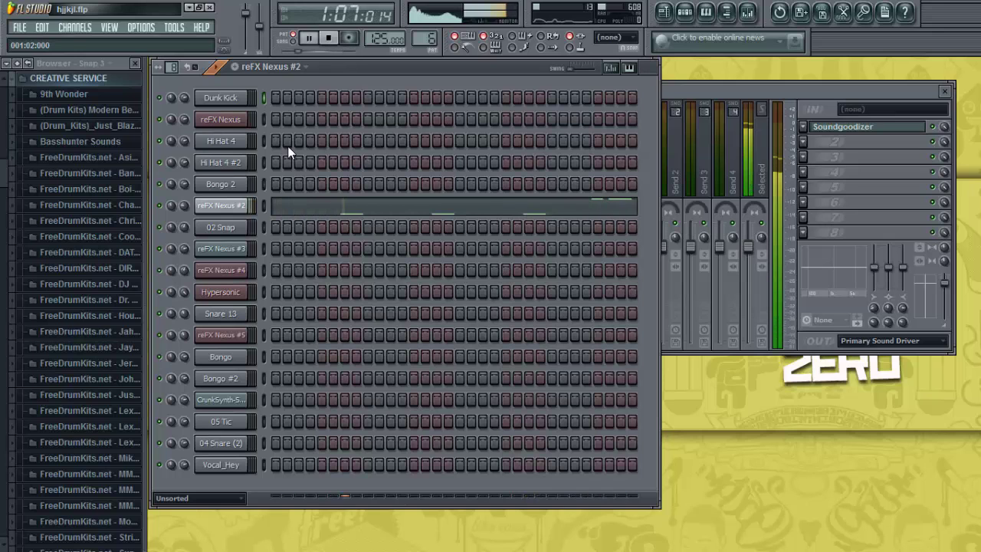
left_click(295, 69)
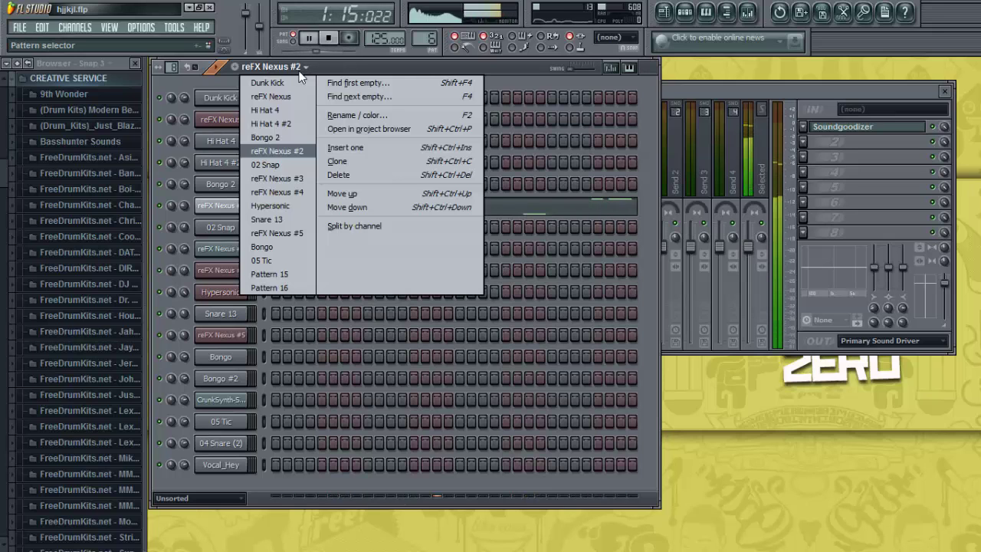
left_click(295, 167)
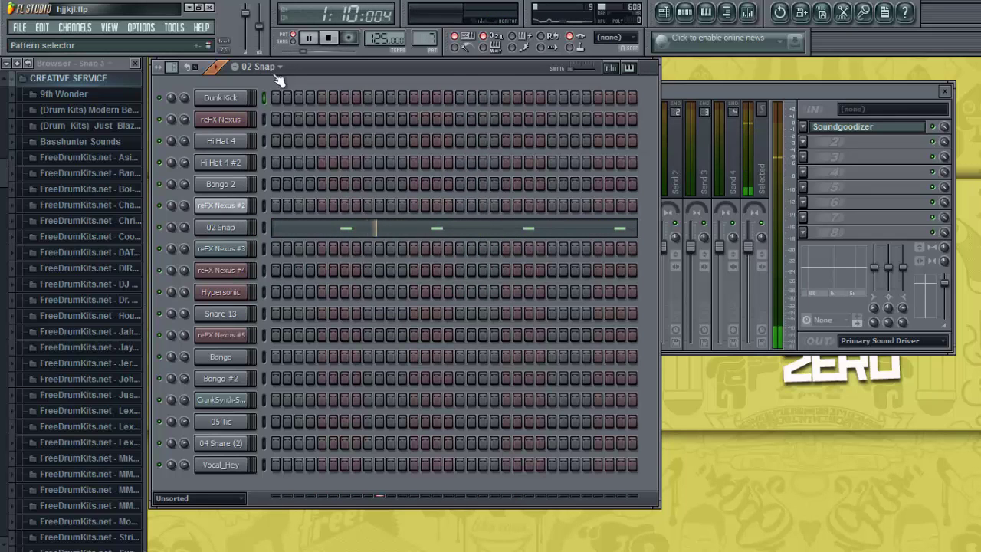
- Listen to the reFX Nexus #3, reFX Nexus #4 and Hypersonic patterns individually
left_click(264, 67)
left_click(287, 180)
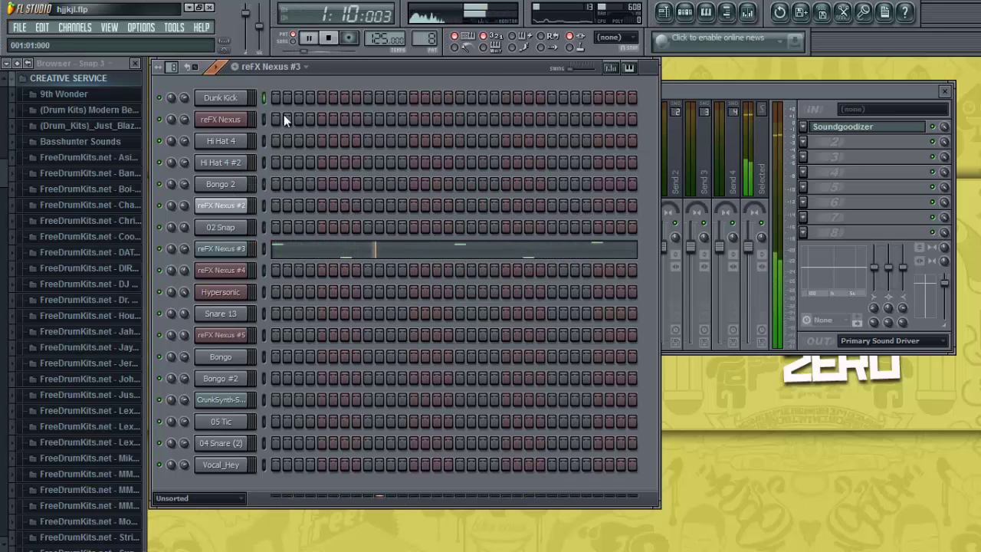
left_click(305, 67)
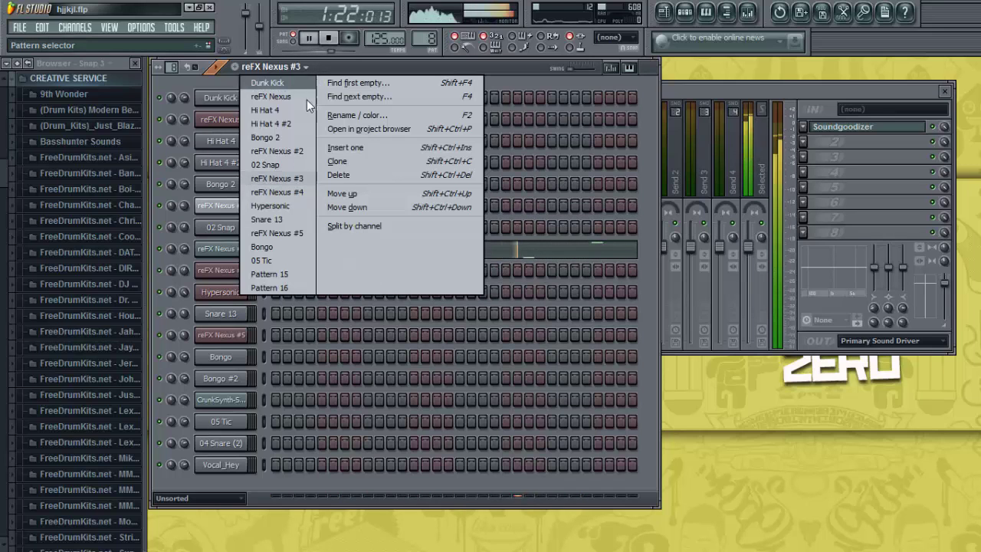
left_click(302, 192)
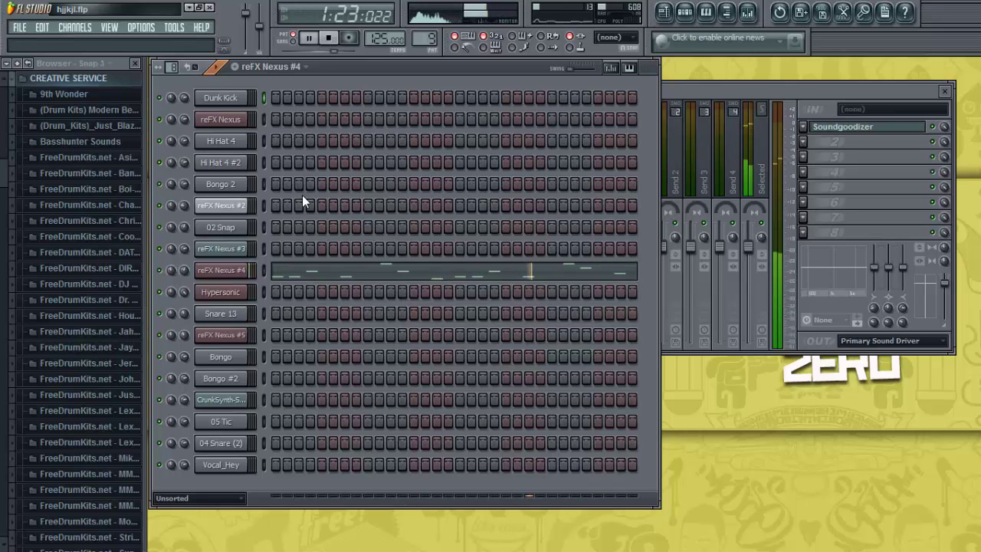
left_click(292, 68)
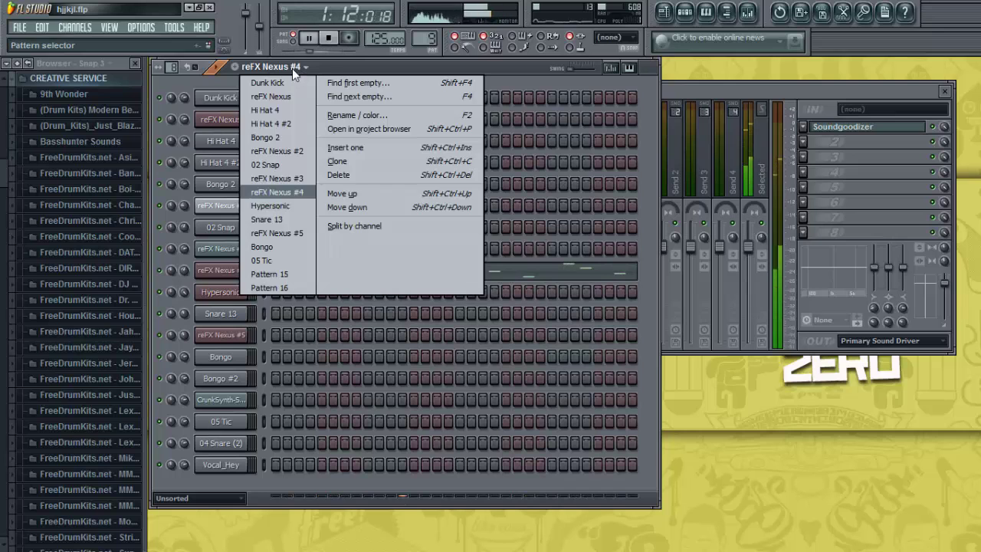
left_click(296, 201)
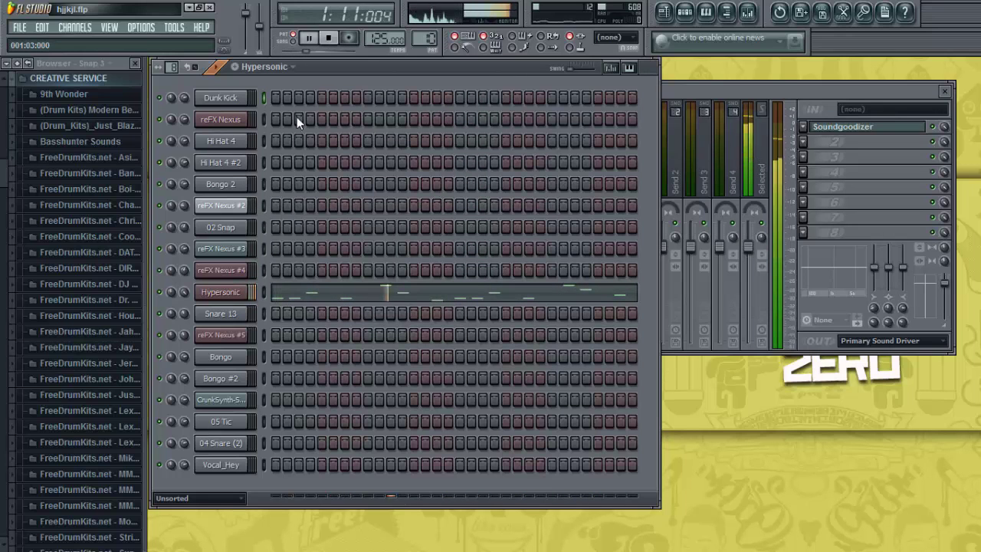
- Audition the Snare 13 pattern and the reFX Nexus #5 pattern, restarting playback from the beginning for the latter
left_click(291, 68)
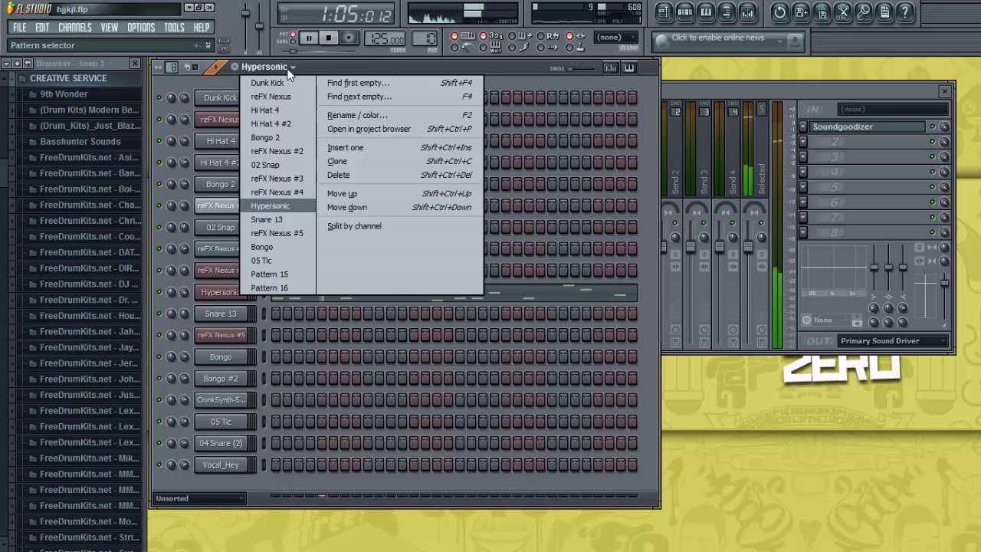
left_click(282, 222)
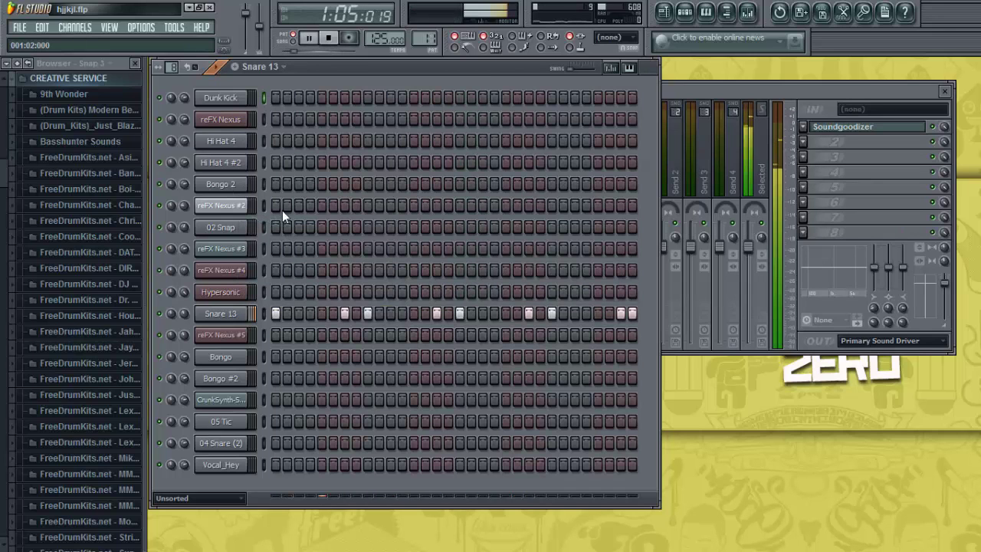
left_click(276, 70)
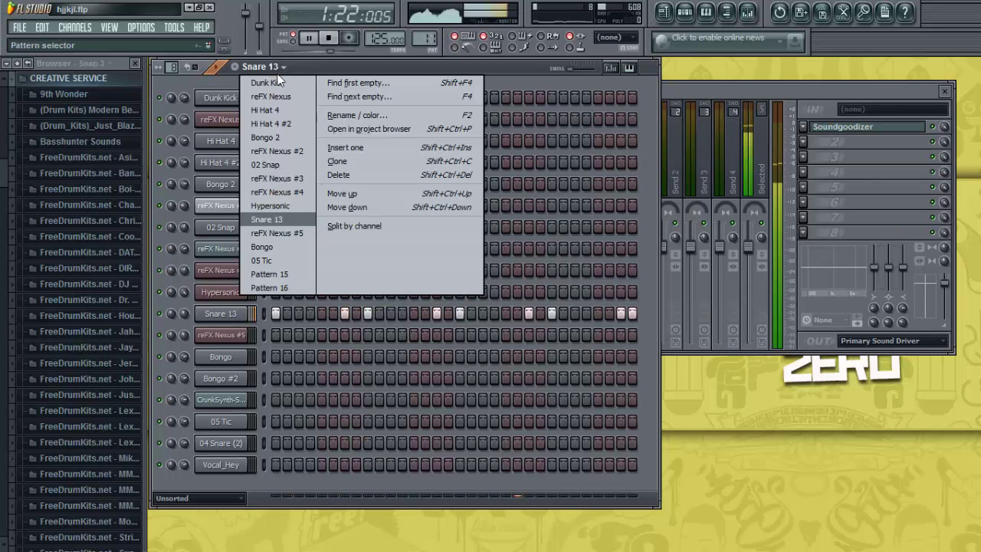
left_click(275, 235)
key("space")
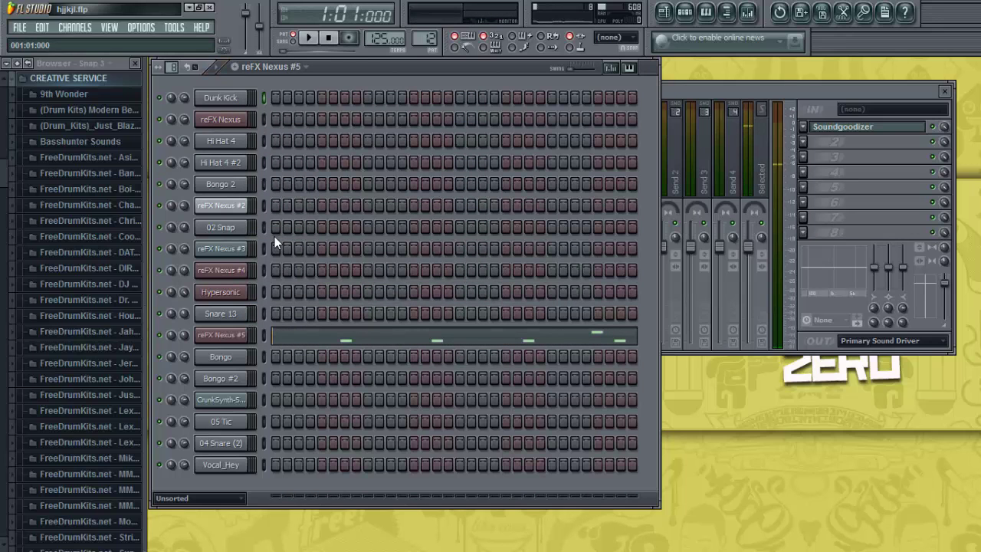
key("space")
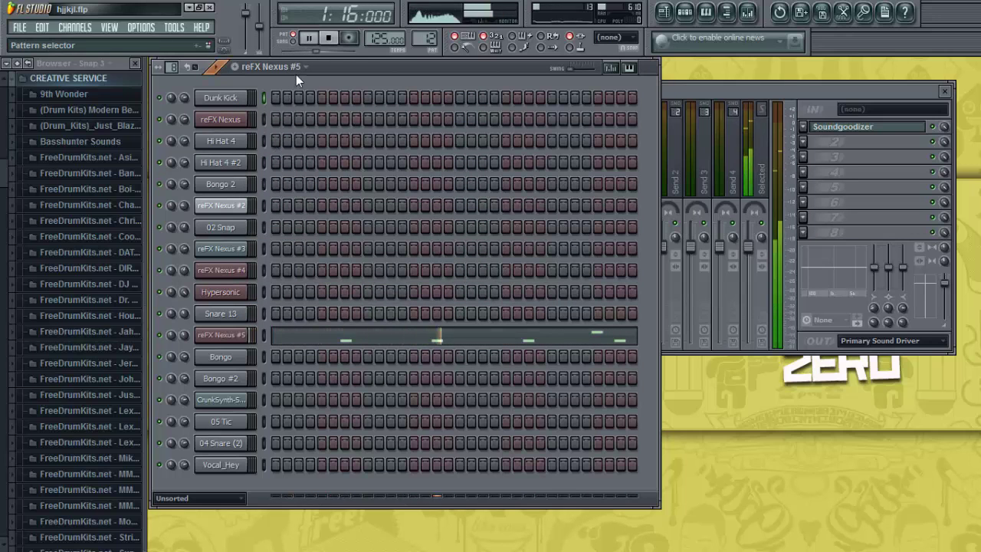
- Play the Bongo, 05 Tic and Pattern 15 patterns in turn
left_click(296, 74)
left_click(298, 248)
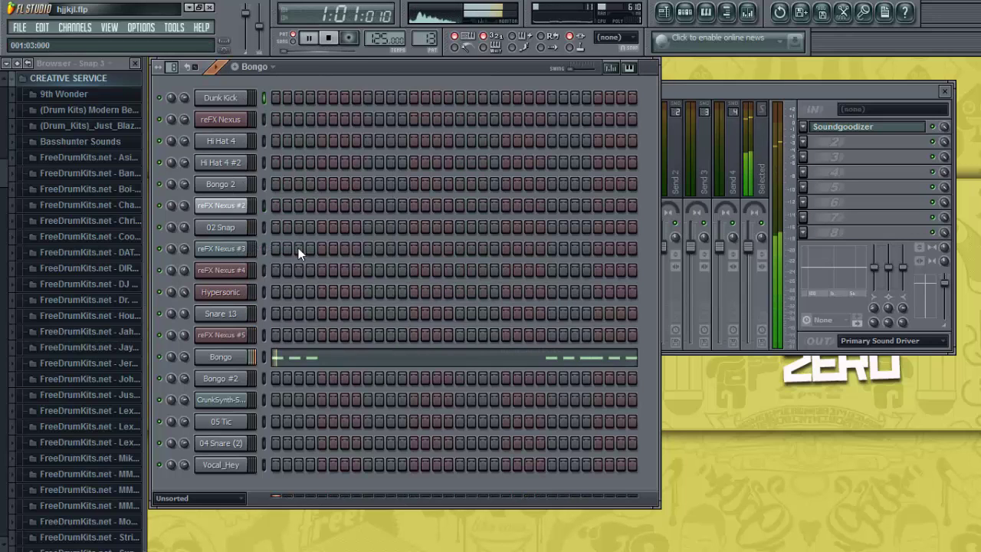
left_click(278, 67)
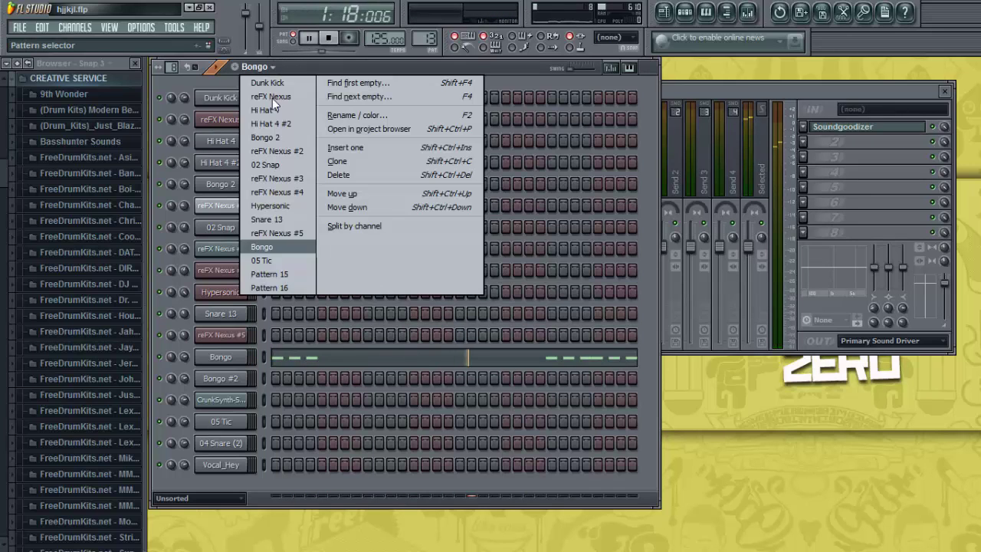
left_click(281, 265)
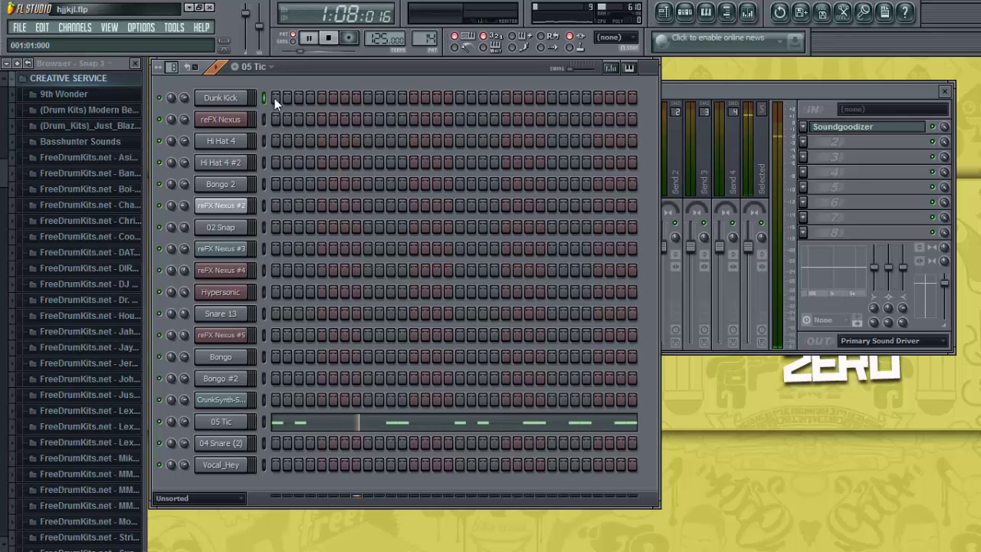
left_click(268, 68)
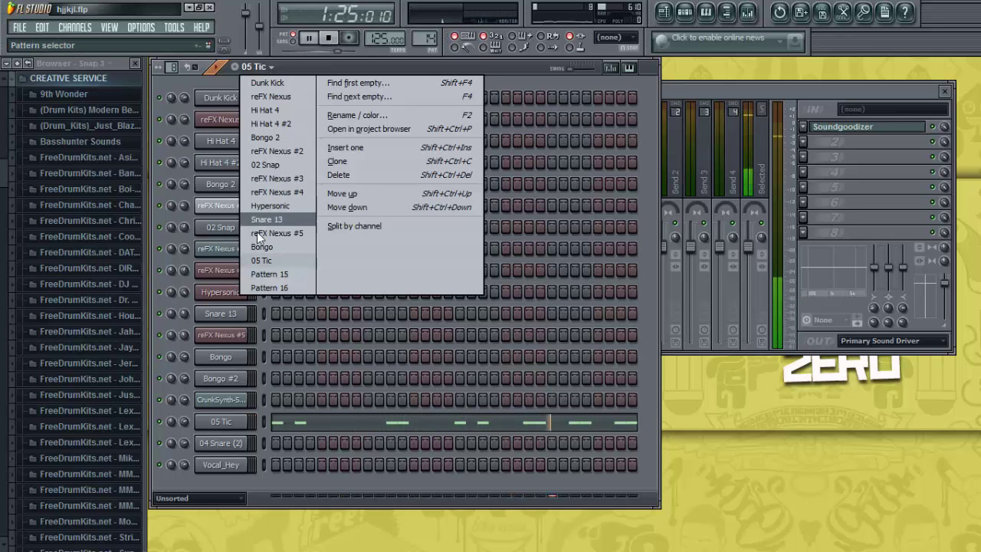
left_click(264, 270)
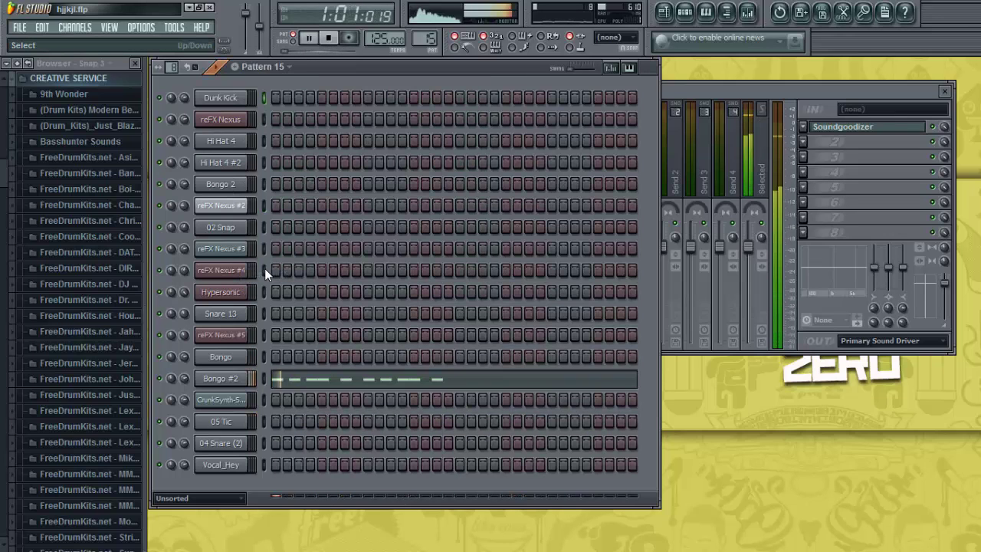
- Replay Pattern 15 and audition Pattern 16 with its Vocal_Hey part
left_click(281, 68)
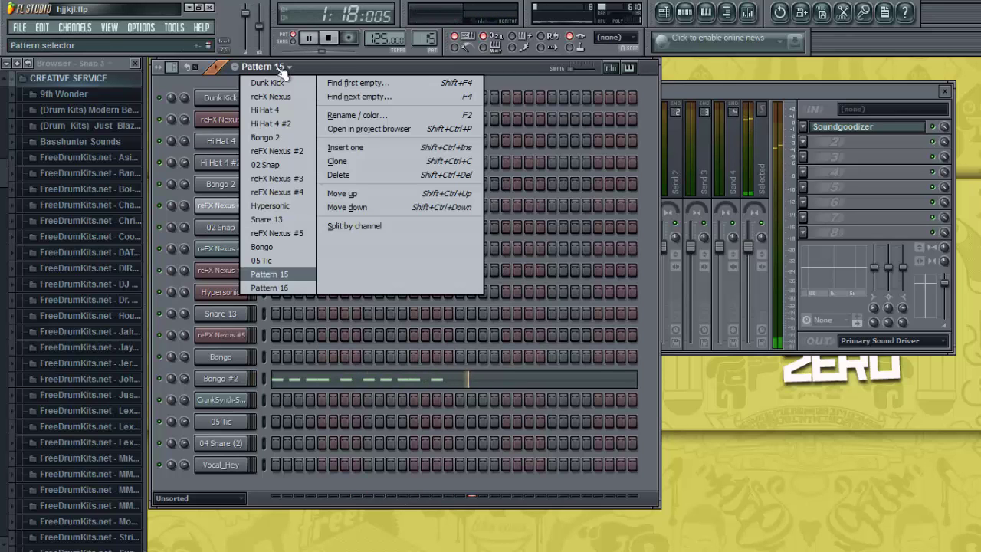
left_click(286, 278)
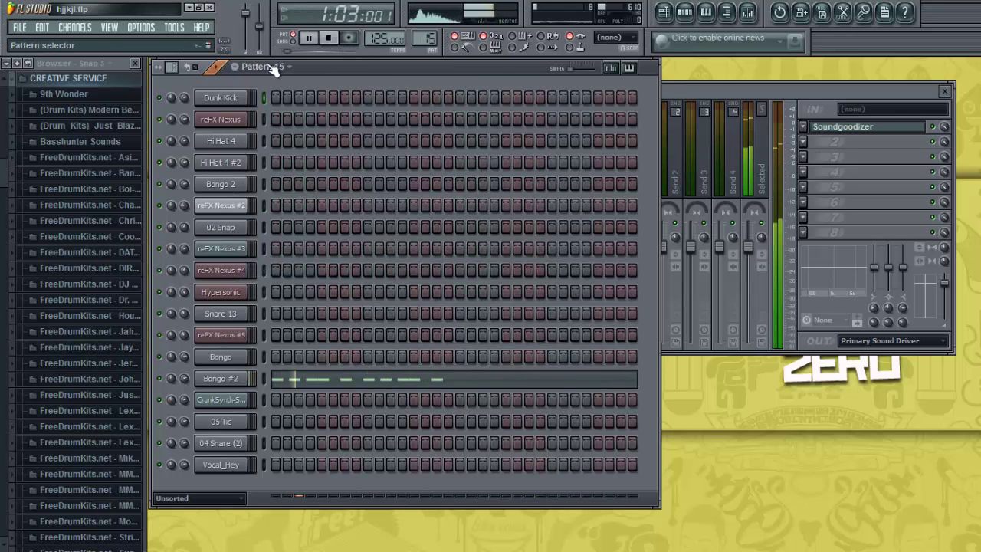
left_click(272, 68)
left_click(272, 285)
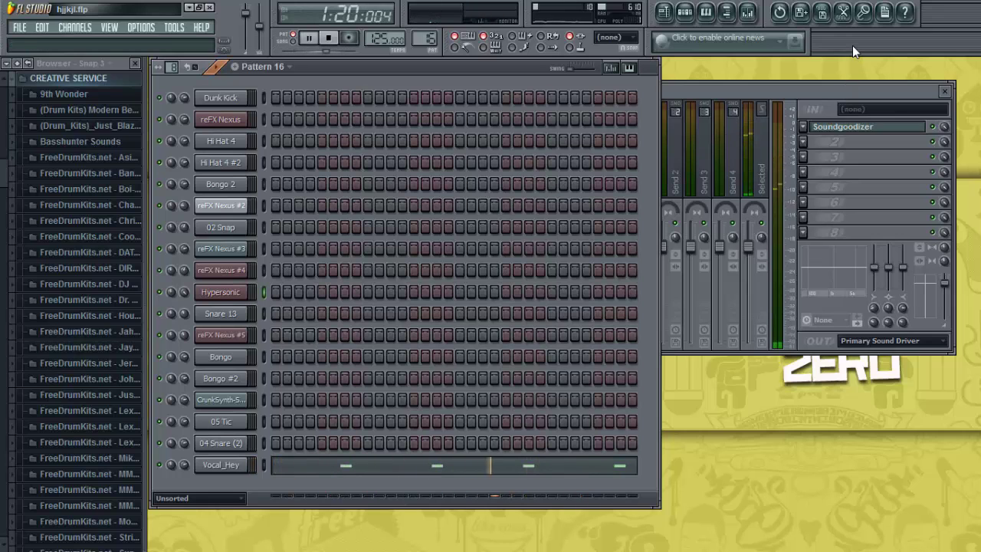
- Close the mixer and the browser so that only the step sequencer stays open, and stop playback
left_click(944, 91)
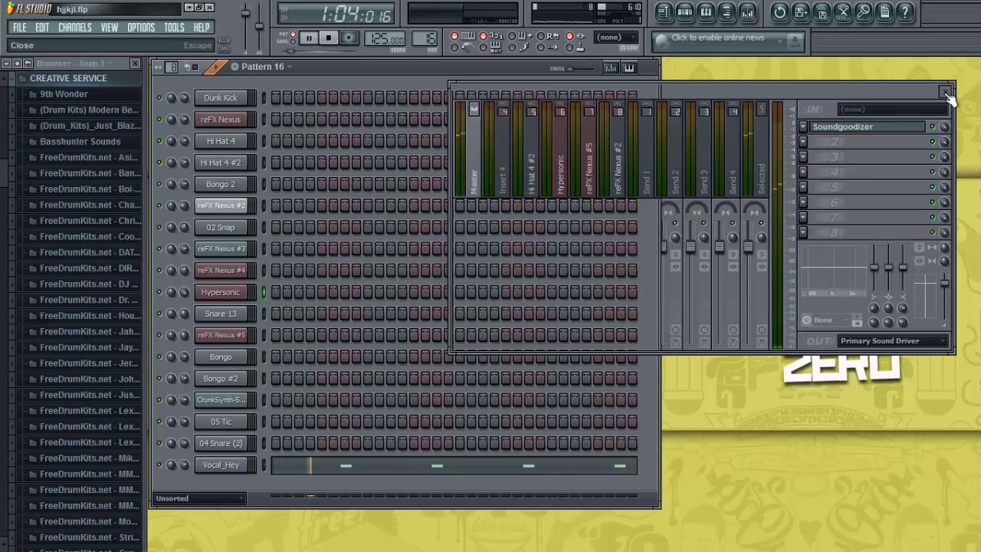
left_click(685, 12)
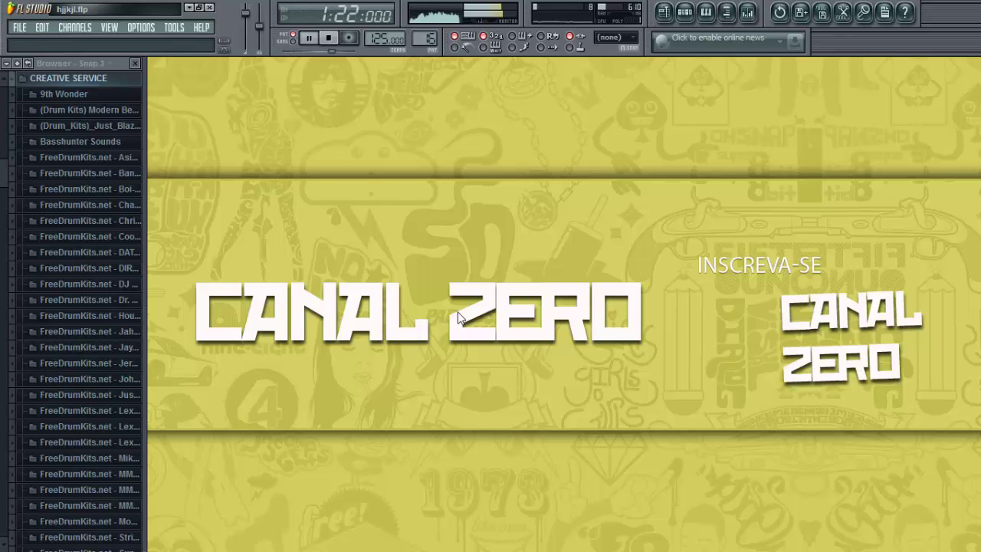
left_click(134, 65)
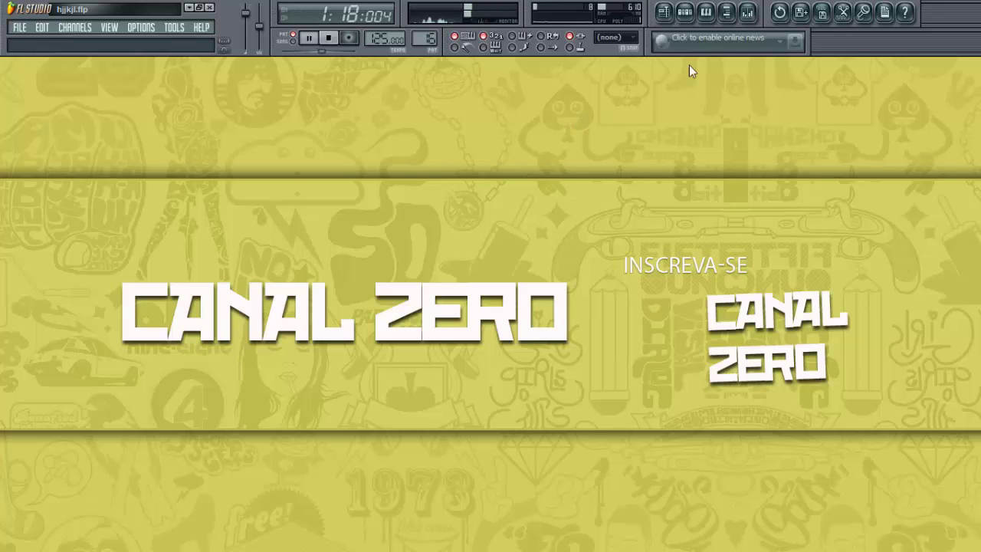
left_click(686, 13)
key("space")
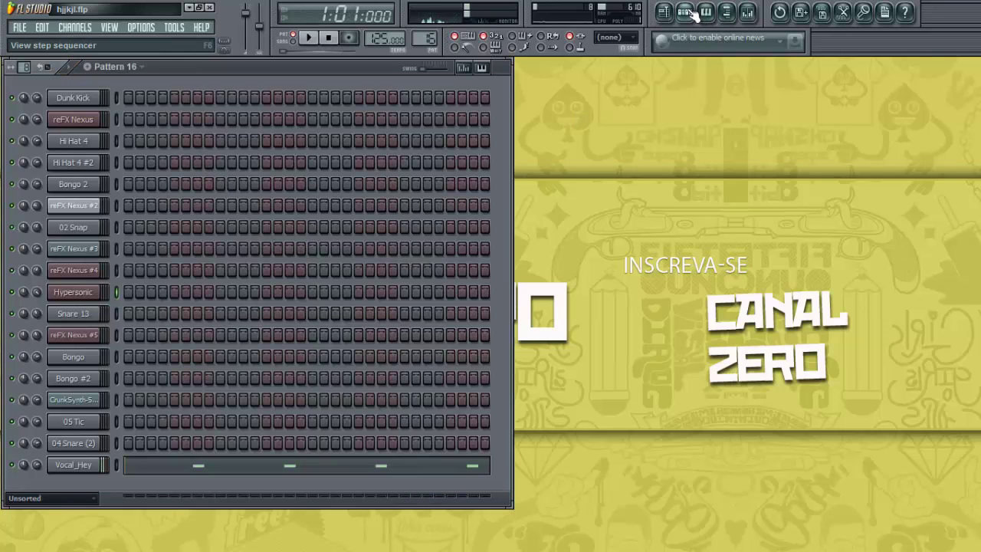
- Minimize the project window to the desktop and bring up the screen recorder's control window
left_click(197, 10)
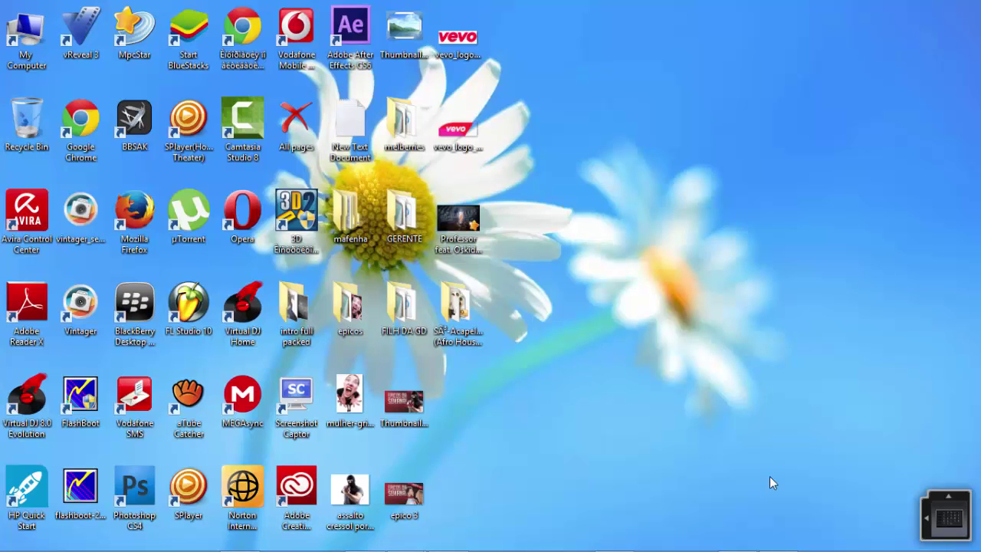
left_click(775, 539)
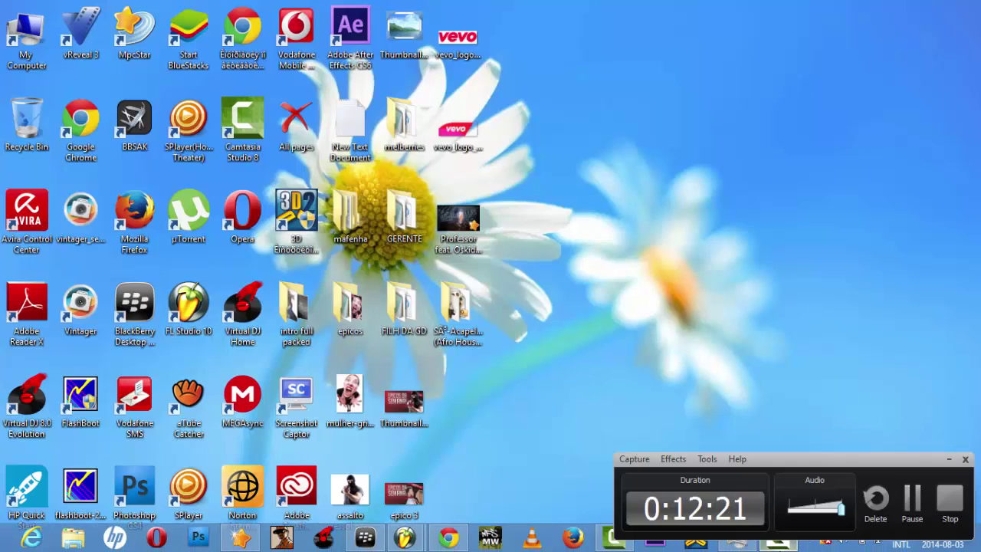